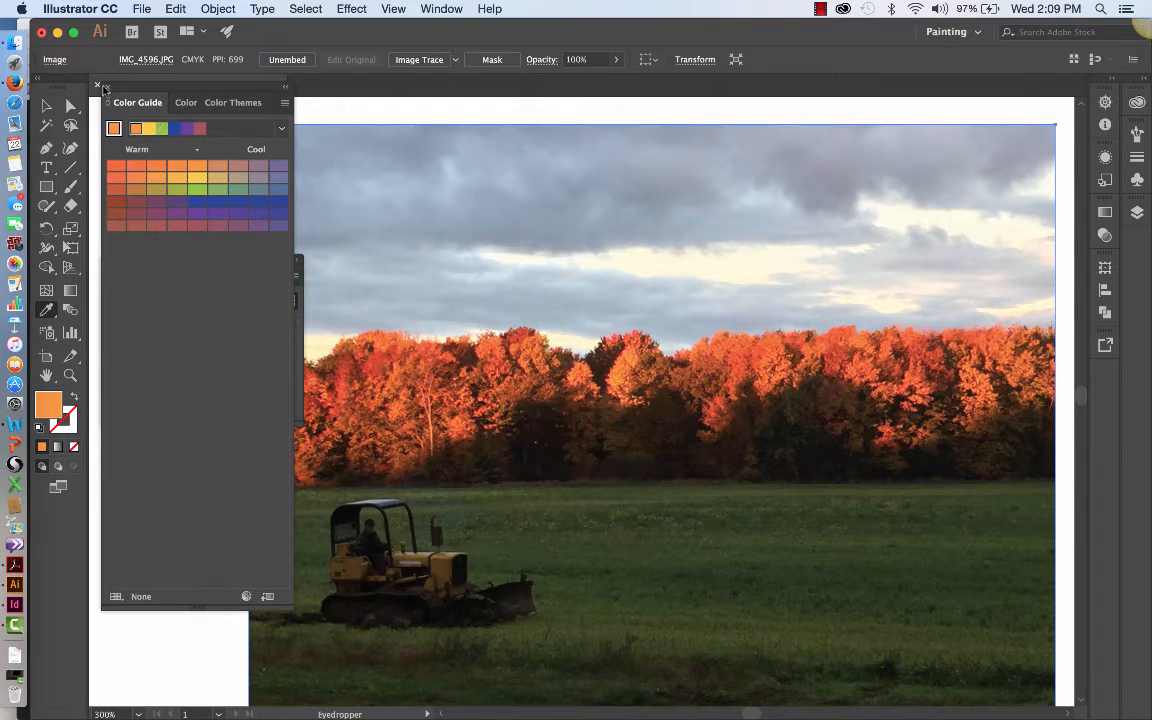
# Step: Close the floating Color Guide and Swatches panels and switch to the Selection tool
pyautogui.click(98, 85)
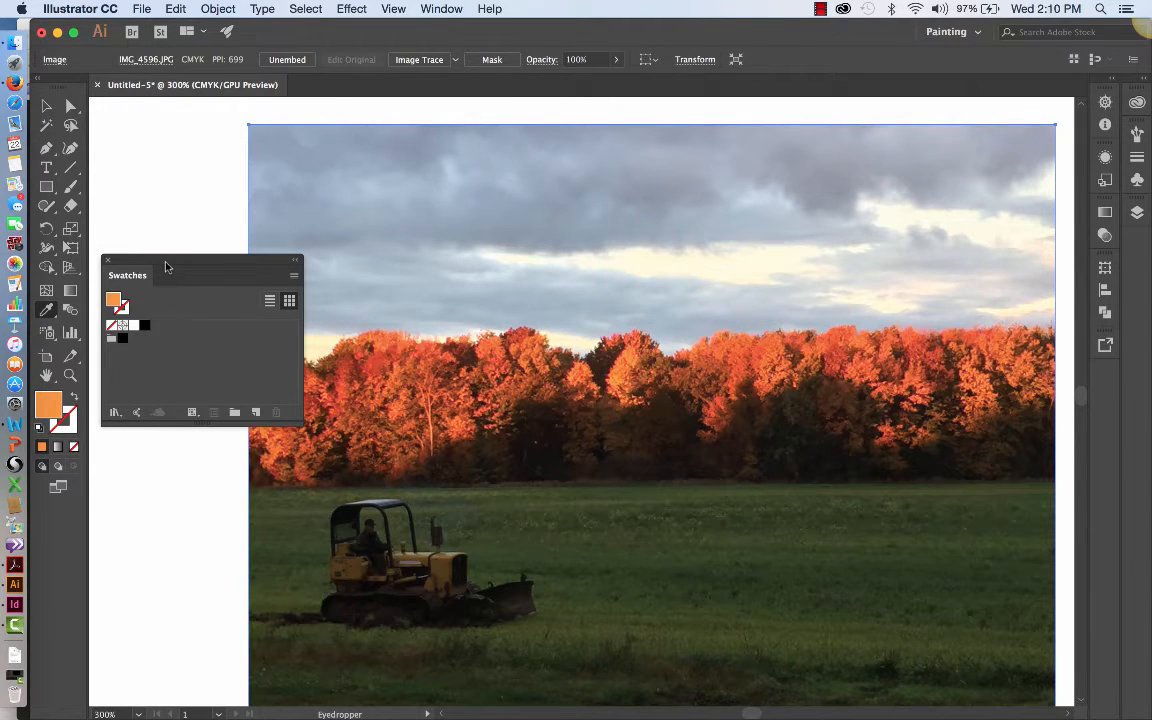
pyautogui.click(107, 260)
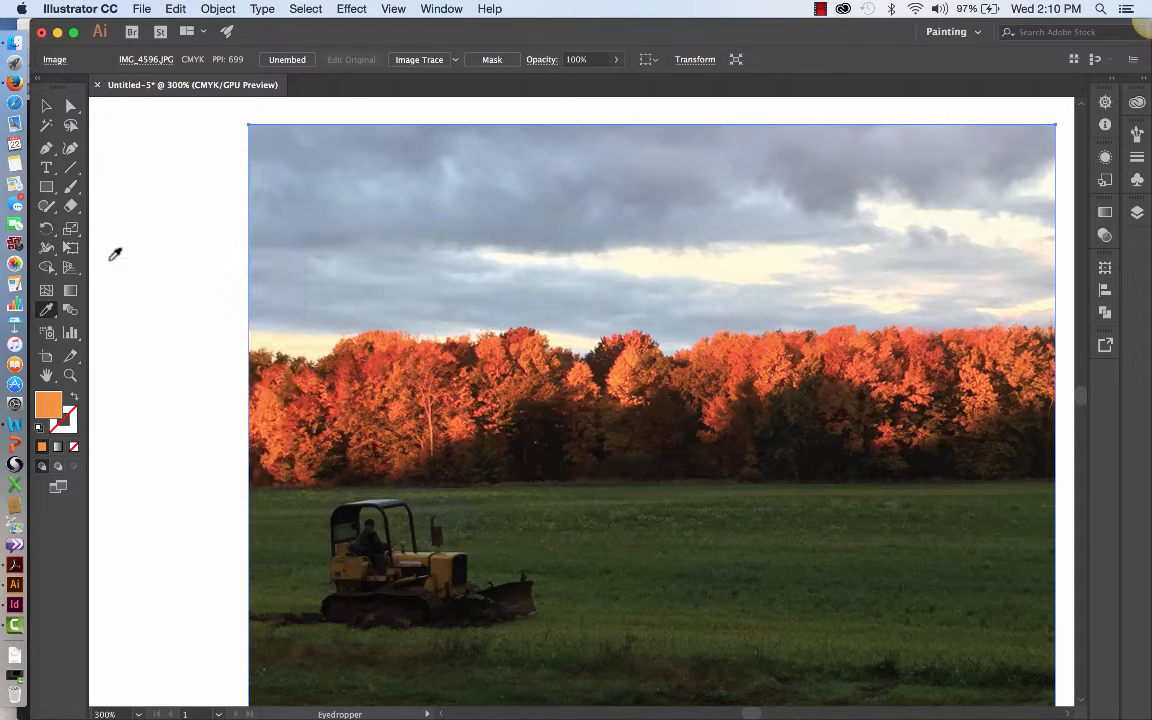
pyautogui.click(46, 105)
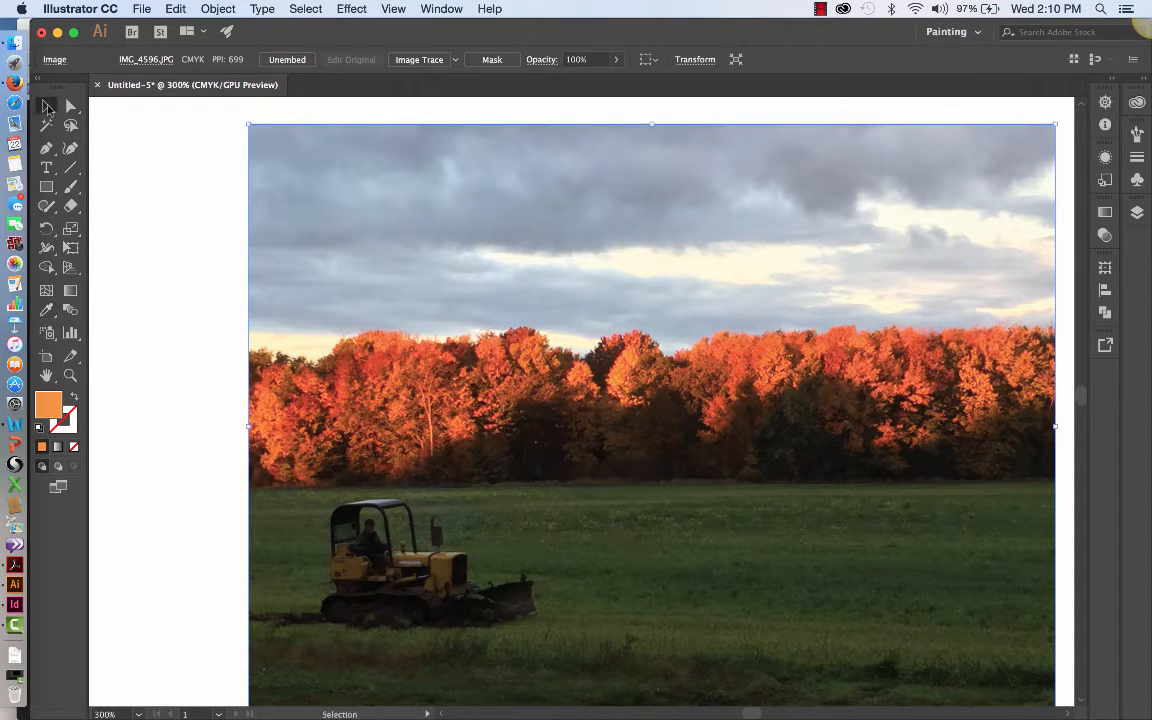
# Step: Move the embedded landscape photo a little lower on the artboard, fully inside its upper edge, and deselect it
pyautogui.click(70, 375)
pyautogui.keyDown('alt'); pyautogui.click(655, 399); pyautogui.keyUp('alt')
pyautogui.keyDown('alt'); pyautogui.click(655, 399); pyautogui.keyUp('alt')
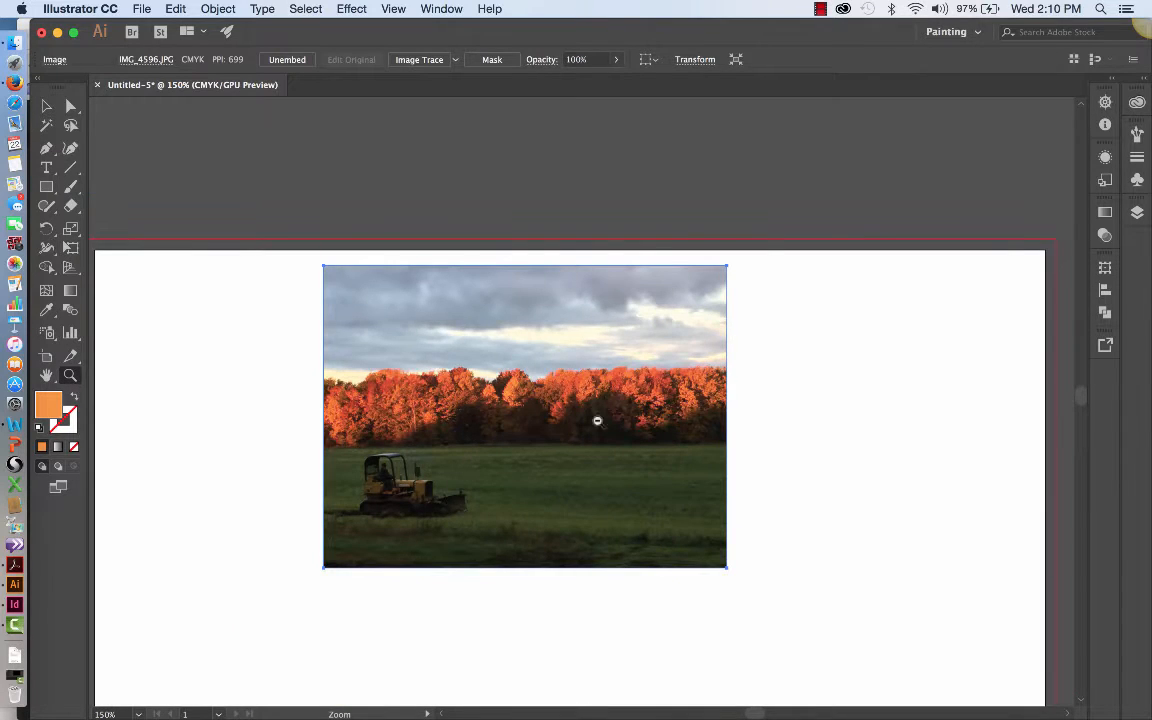
pyautogui.keyDown('alt'); pyautogui.click(542, 460); pyautogui.keyUp('alt')
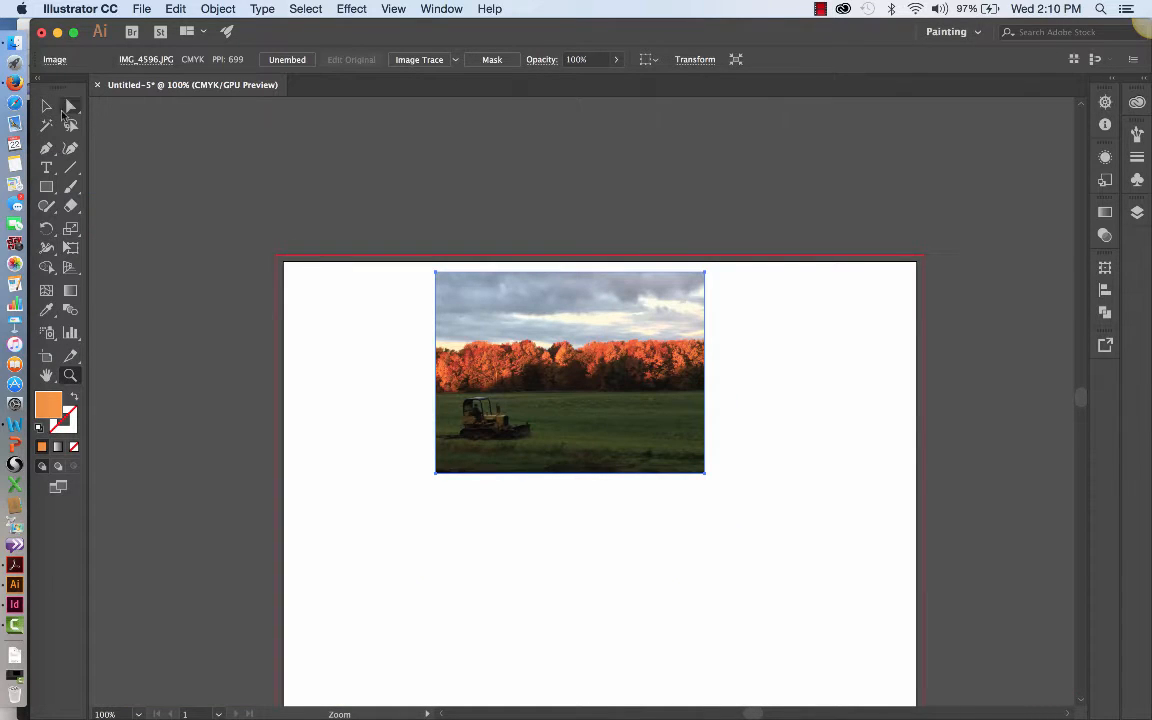
pyautogui.click(46, 105)
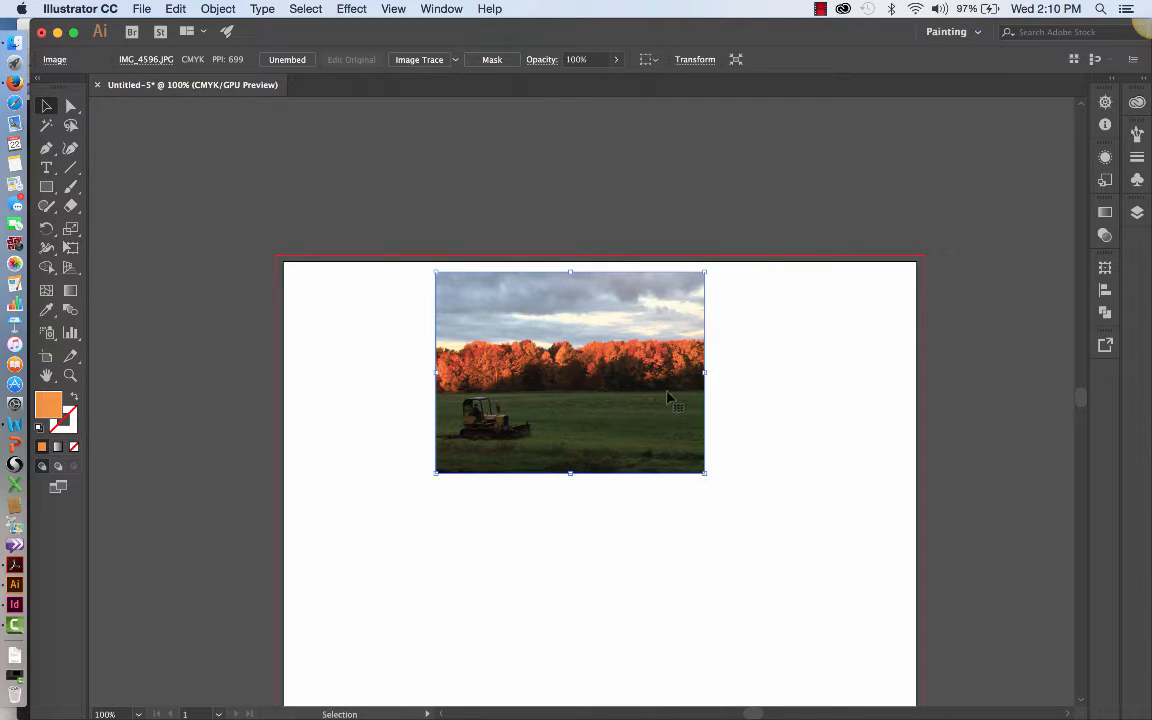
pyautogui.moveTo(690, 398)
pyautogui.mouseDown()
pyautogui.moveTo(563, 390)
pyautogui.moveTo(690, 388)
pyautogui.moveTo(676, 381)
pyautogui.mouseUp()
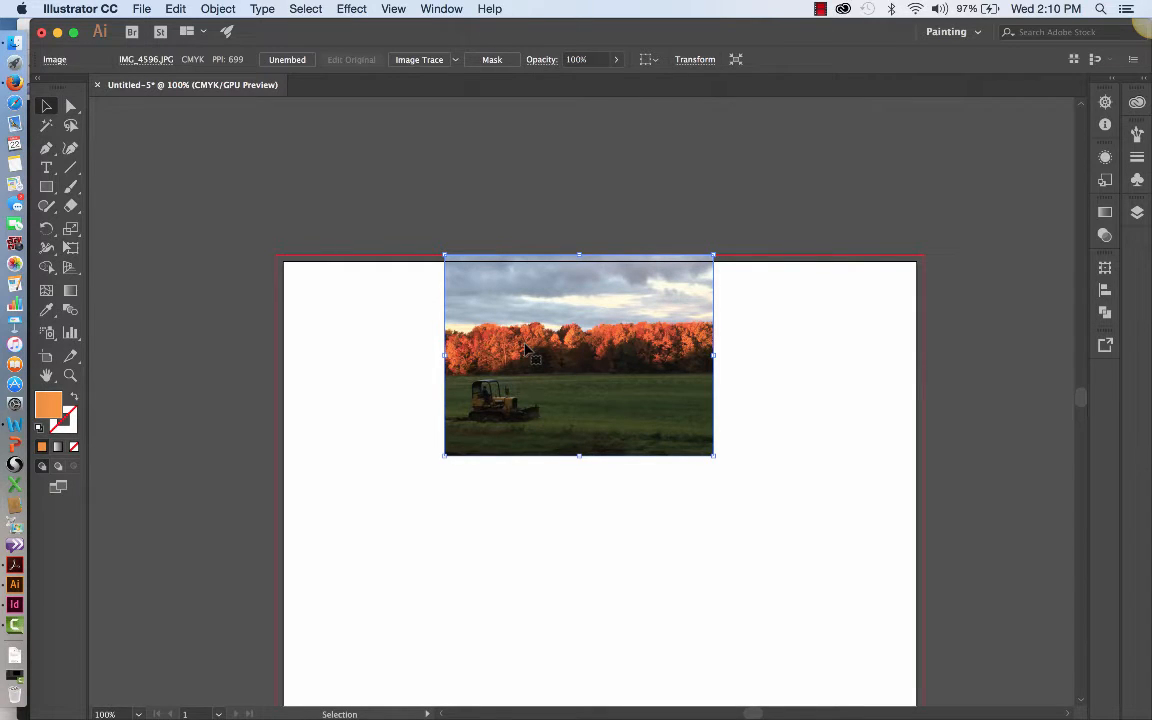
pyautogui.moveTo(547, 345); pyautogui.dragTo(547, 418)
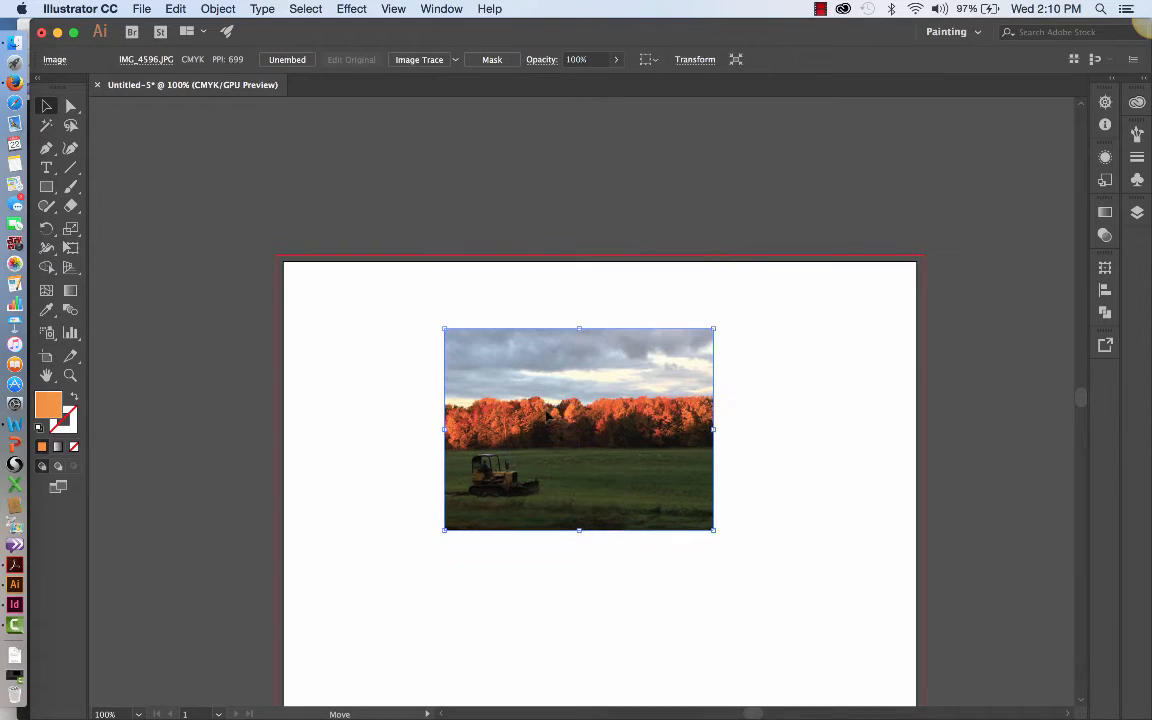
pyautogui.click(502, 225)
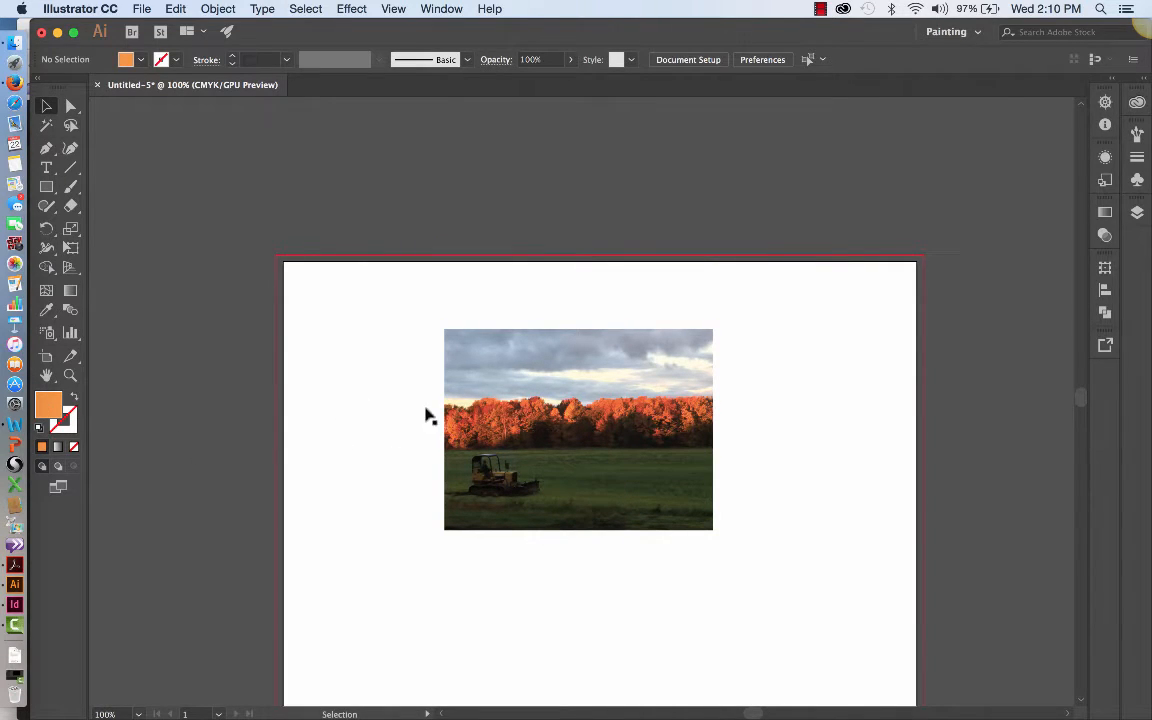
# Step: Sample a light orange patch among the individual pixels of the autumn trees as the fill color with the Eyedropper
pyautogui.click(47, 312)
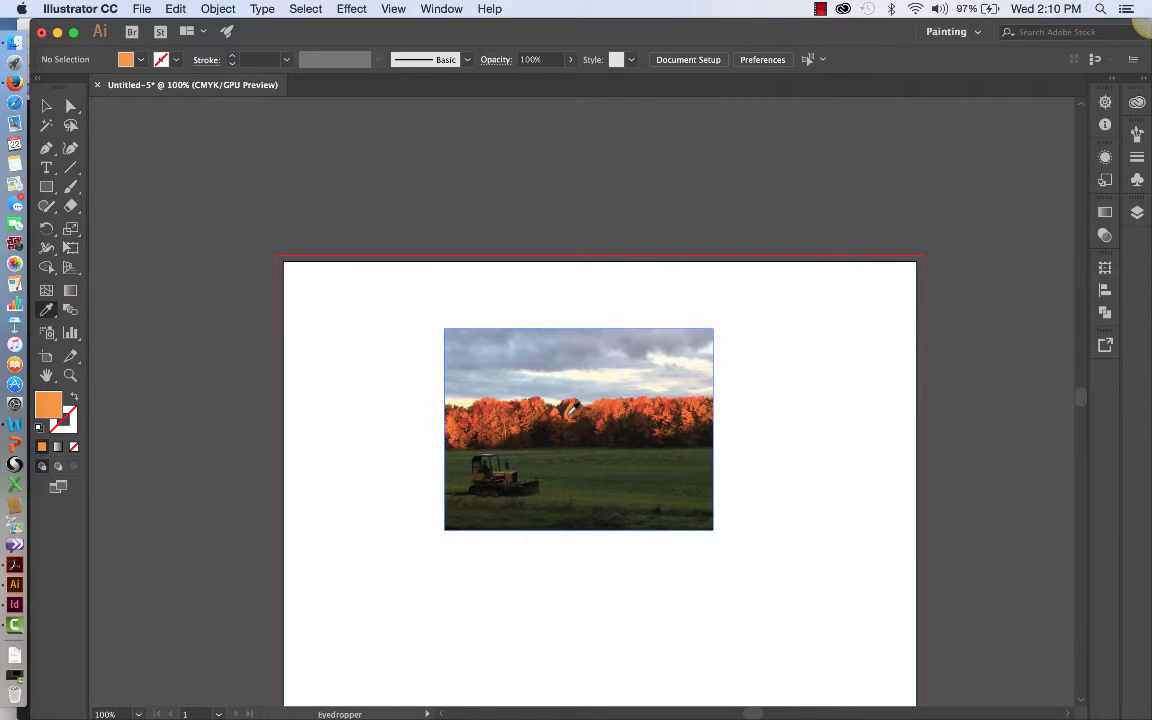
pyautogui.click(70, 375)
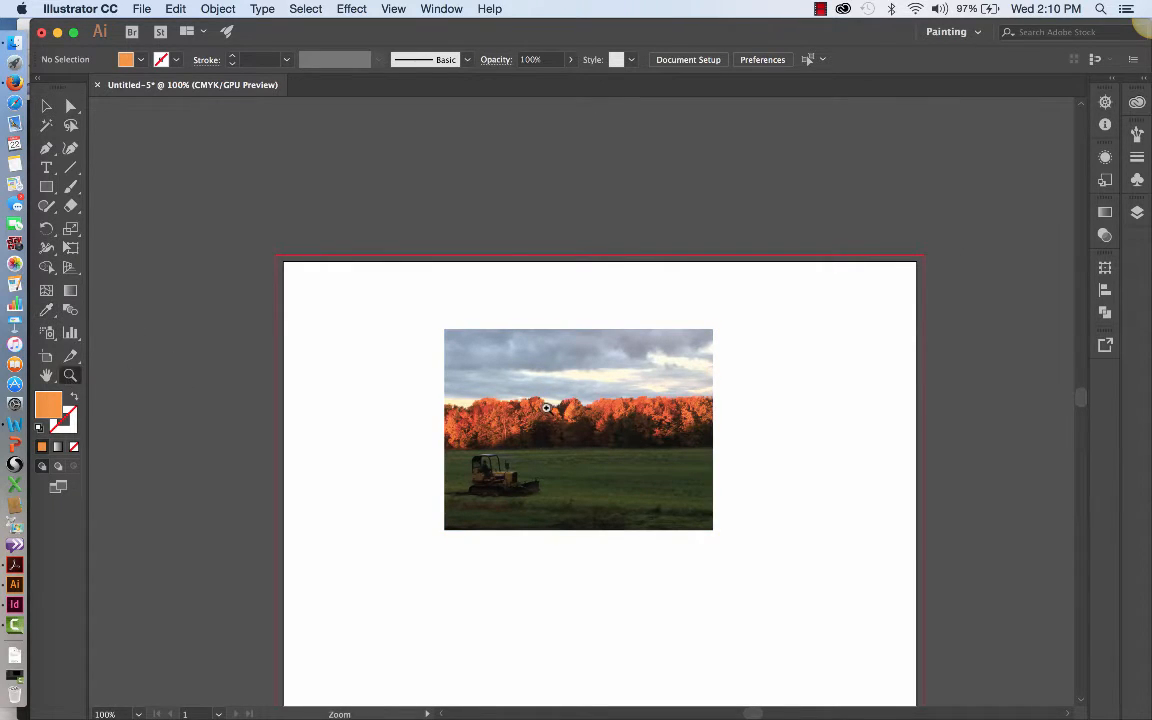
pyautogui.moveTo(546, 407); pyautogui.dragTo(473, 414)
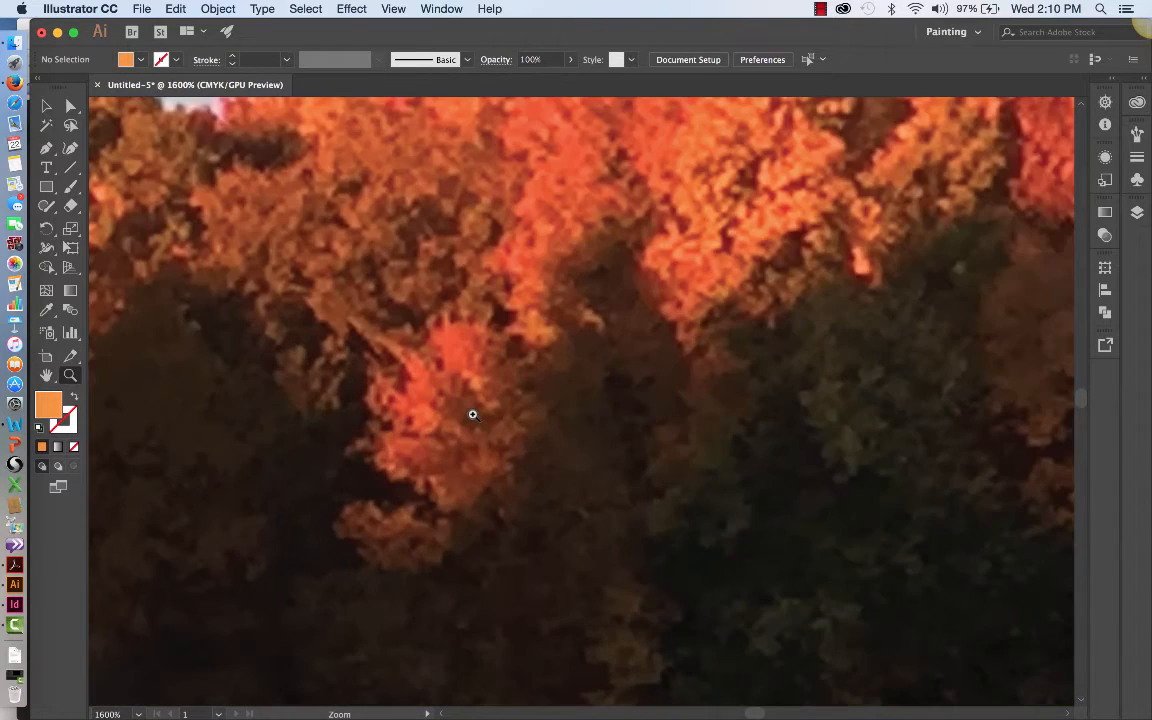
pyautogui.hscroll(-4, 473, 414)
pyautogui.scroll(-4, 473, 414)
pyautogui.scroll(4, 473, 414)
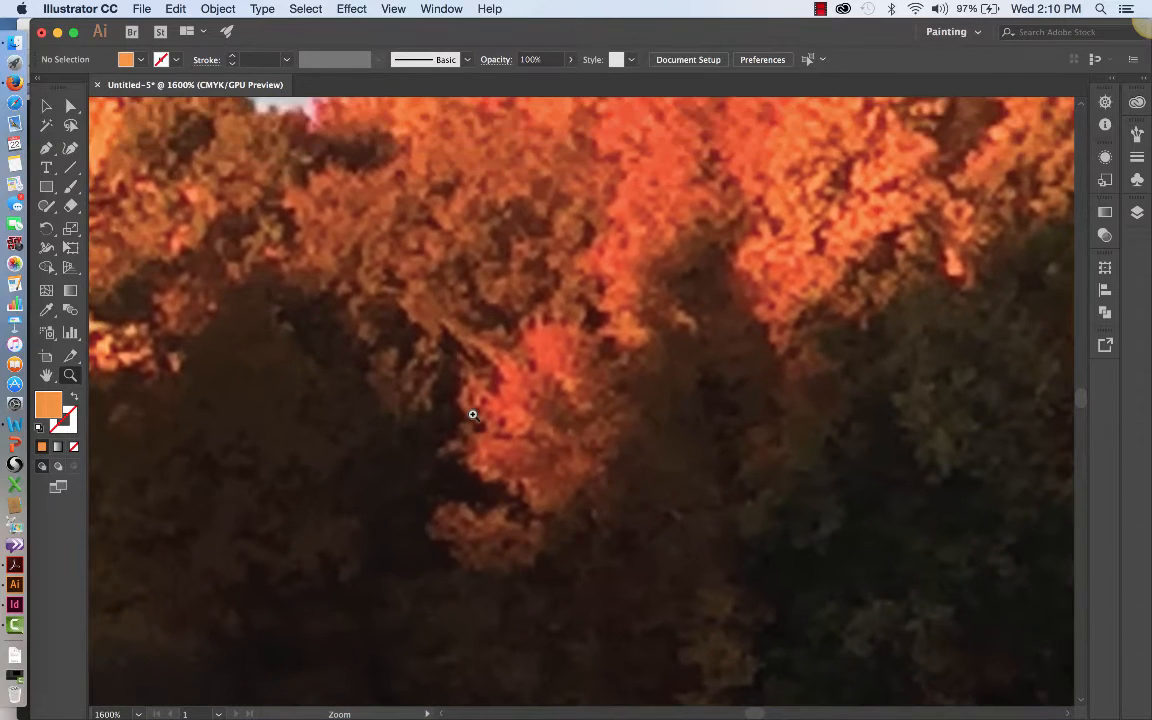
pyautogui.scroll(4, 473, 414)
pyautogui.click(647, 321)
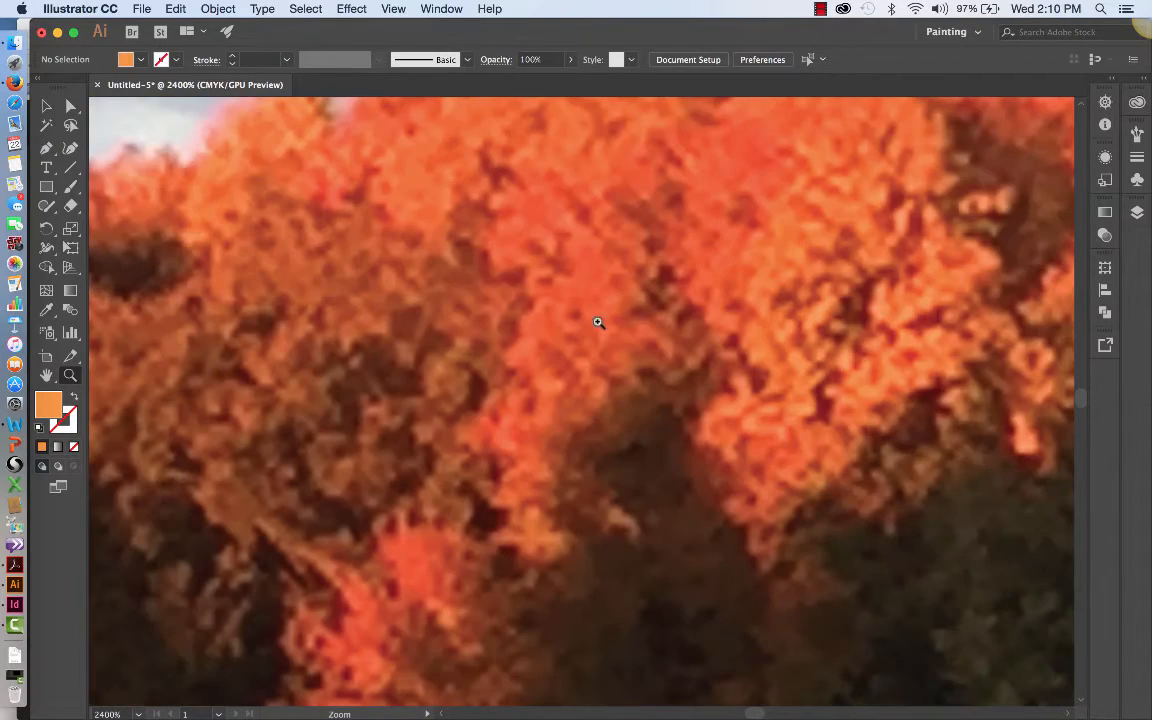
pyautogui.moveTo(598, 322); pyautogui.dragTo(583, 321)
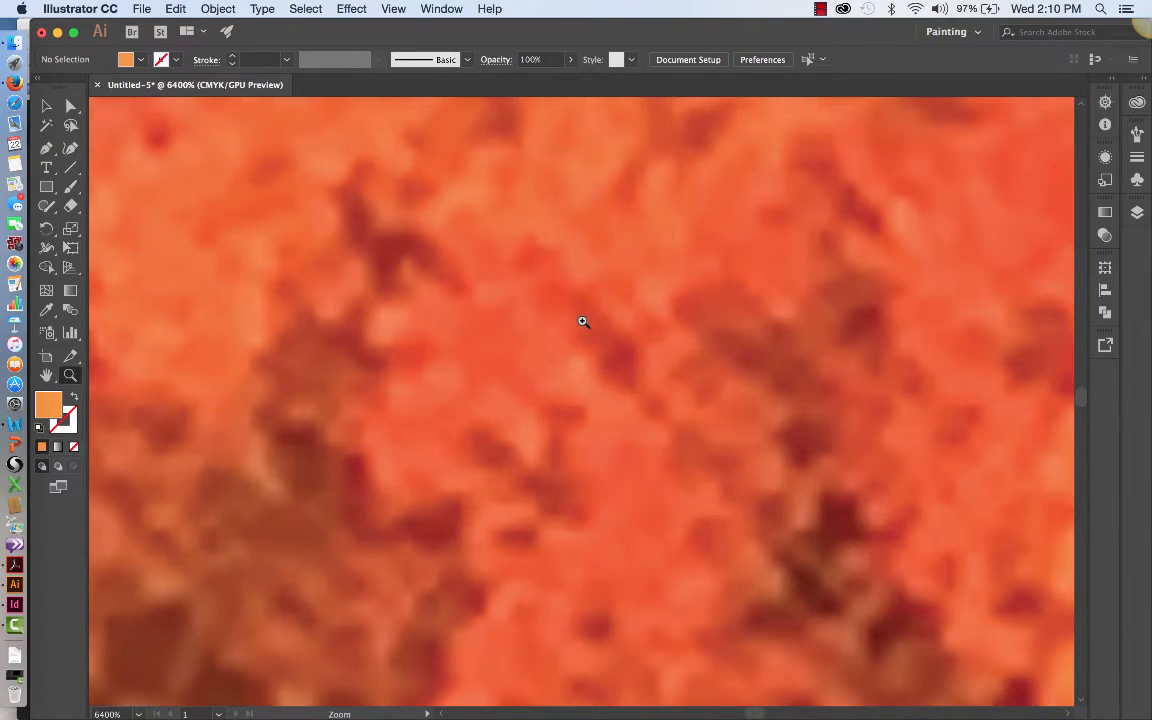
pyautogui.click(705, 371)
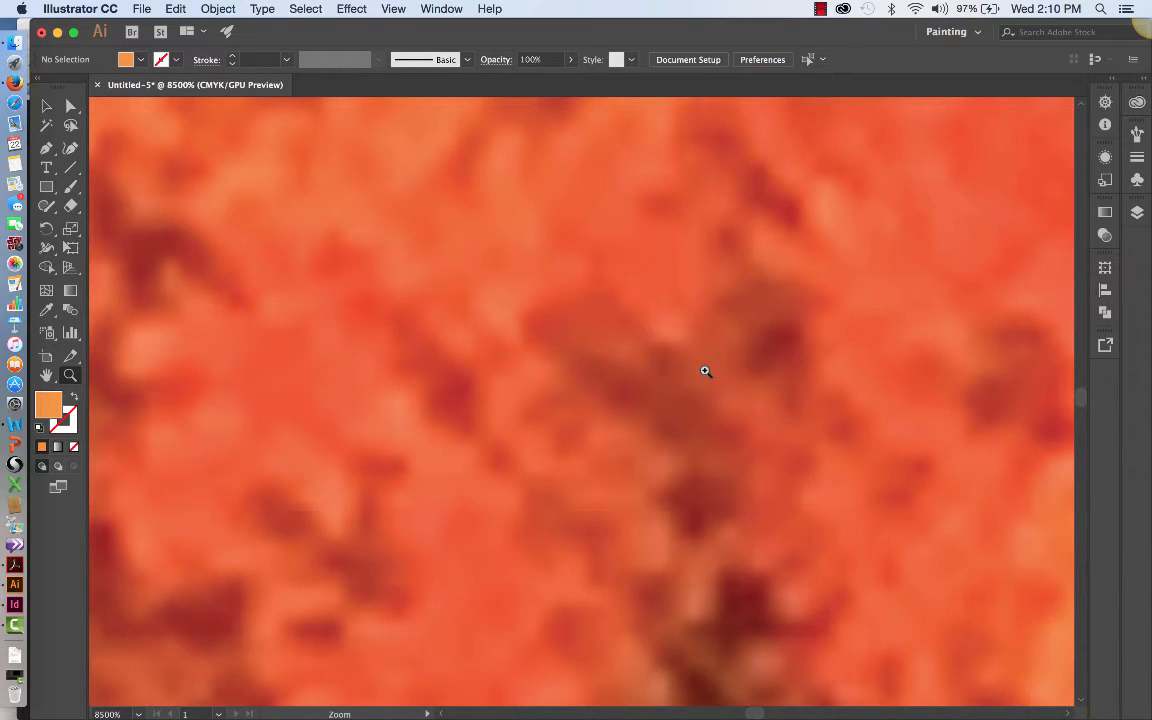
pyautogui.click(718, 426)
pyautogui.click(524, 447)
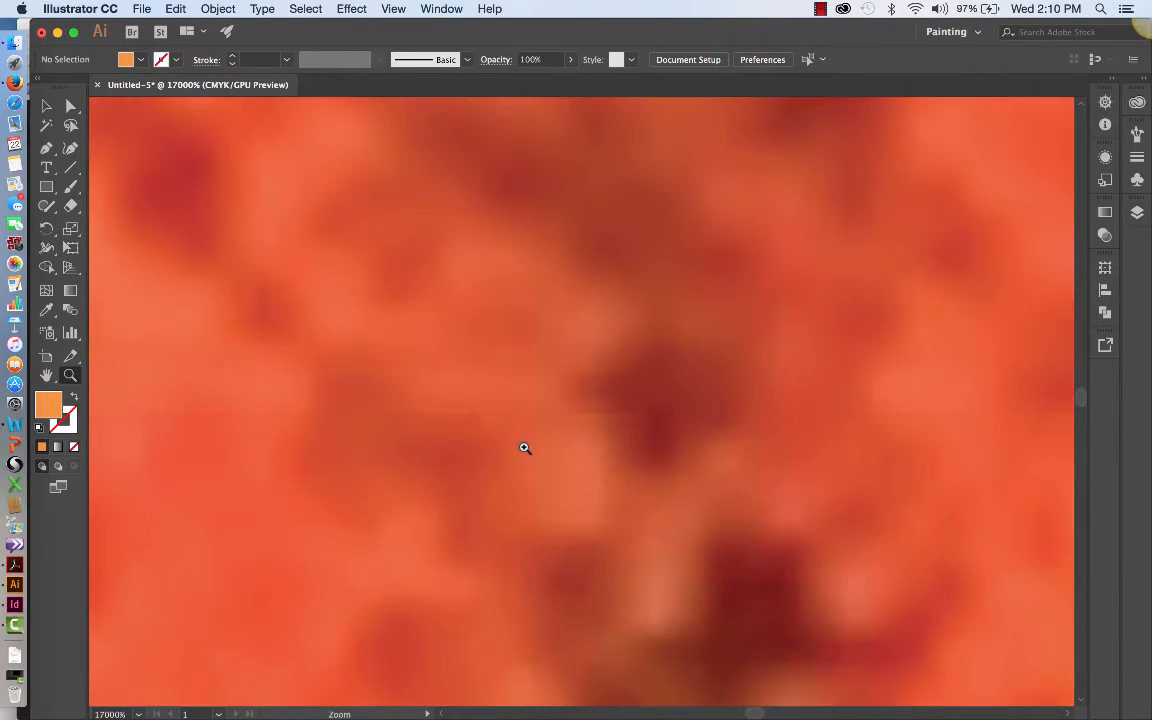
pyautogui.click(524, 447)
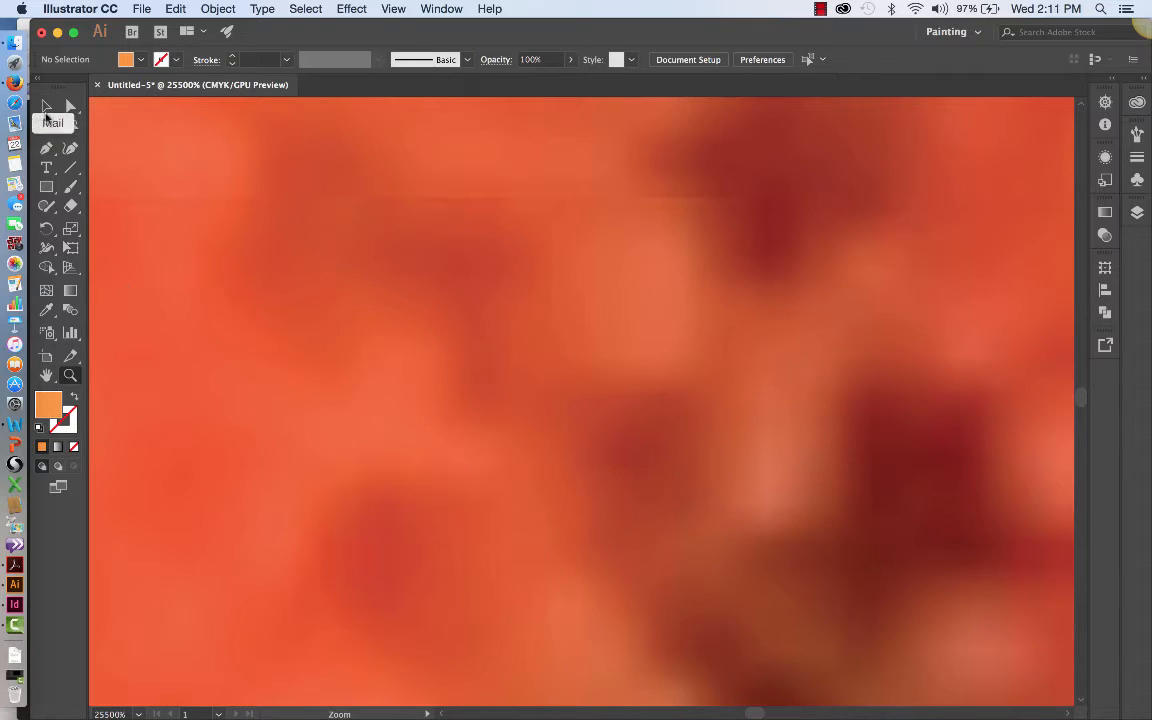
pyautogui.click(46, 310)
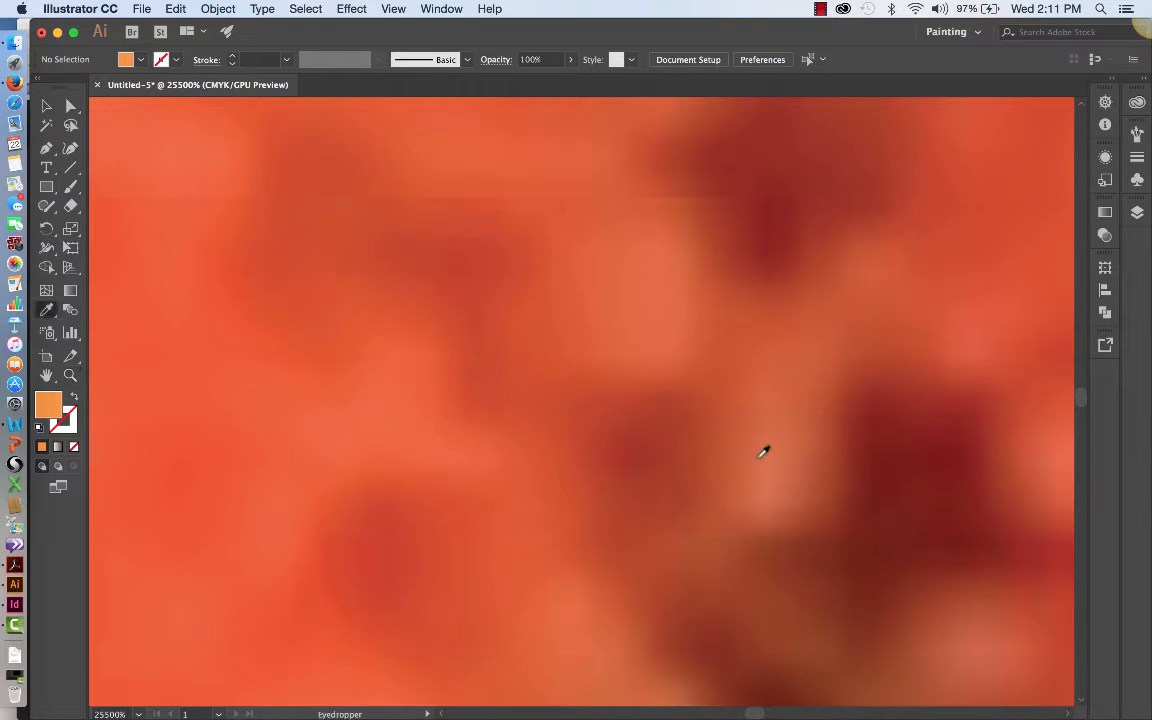
pyautogui.click(774, 468)
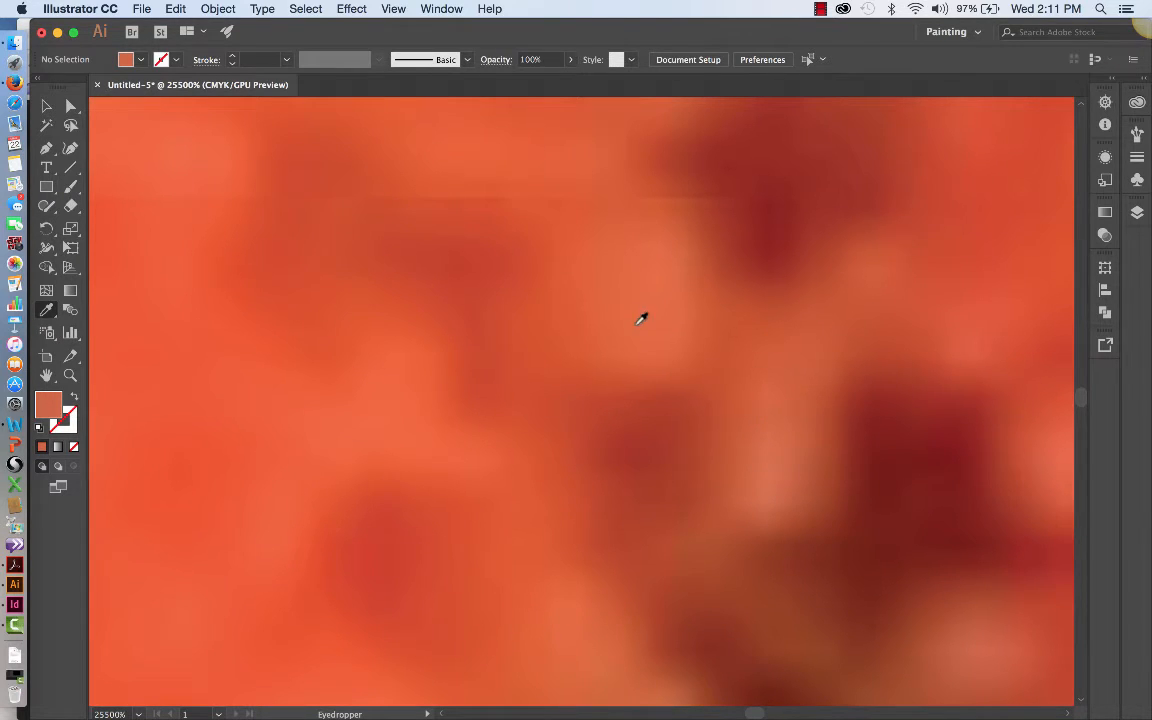
# Step: Sample other red and orange spots in the magnified foliage, finishing on the light orange patch as the fill color
pyautogui.click(797, 327)
pyautogui.click(811, 185)
pyautogui.click(578, 182)
pyautogui.click(674, 252)
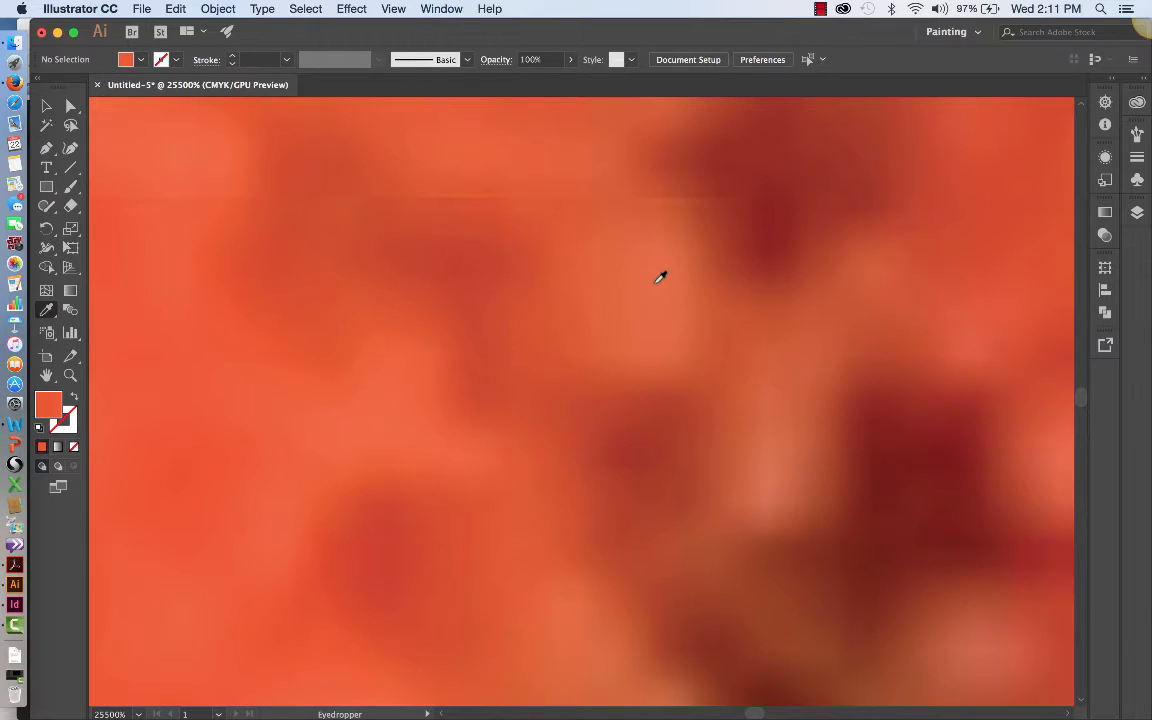
pyautogui.click(771, 472)
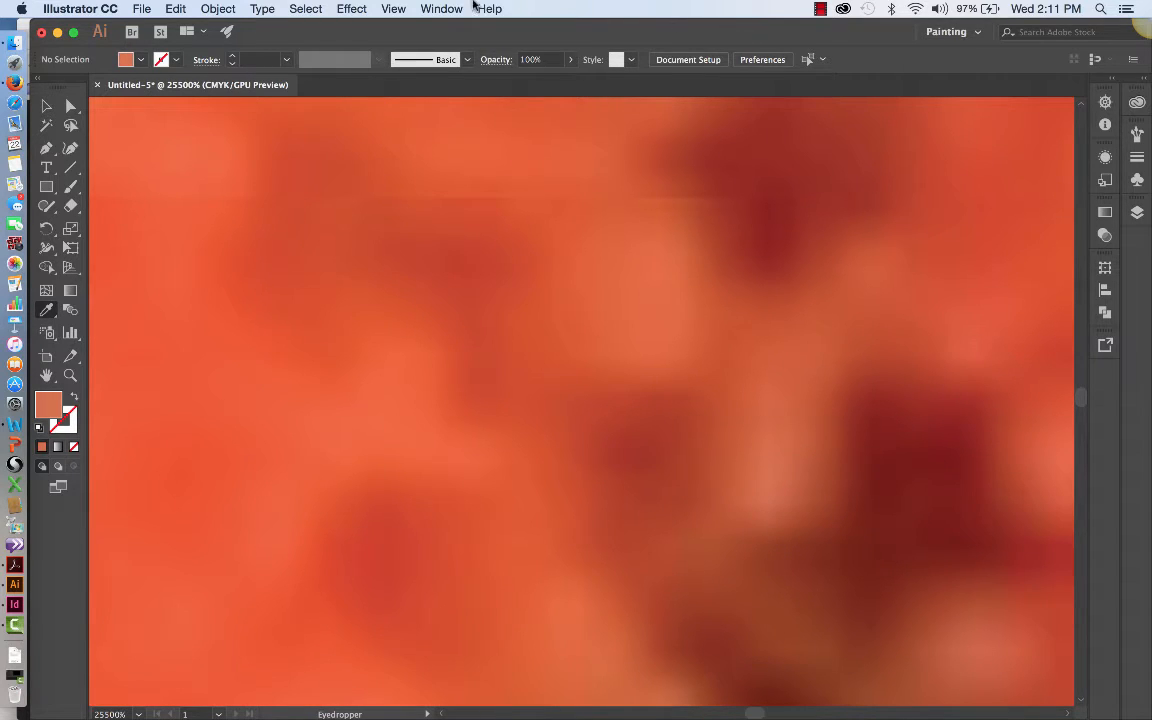
# Step: Start a new swatch from the sampled fill color and name it Fall Orange
pyautogui.click(442, 8)
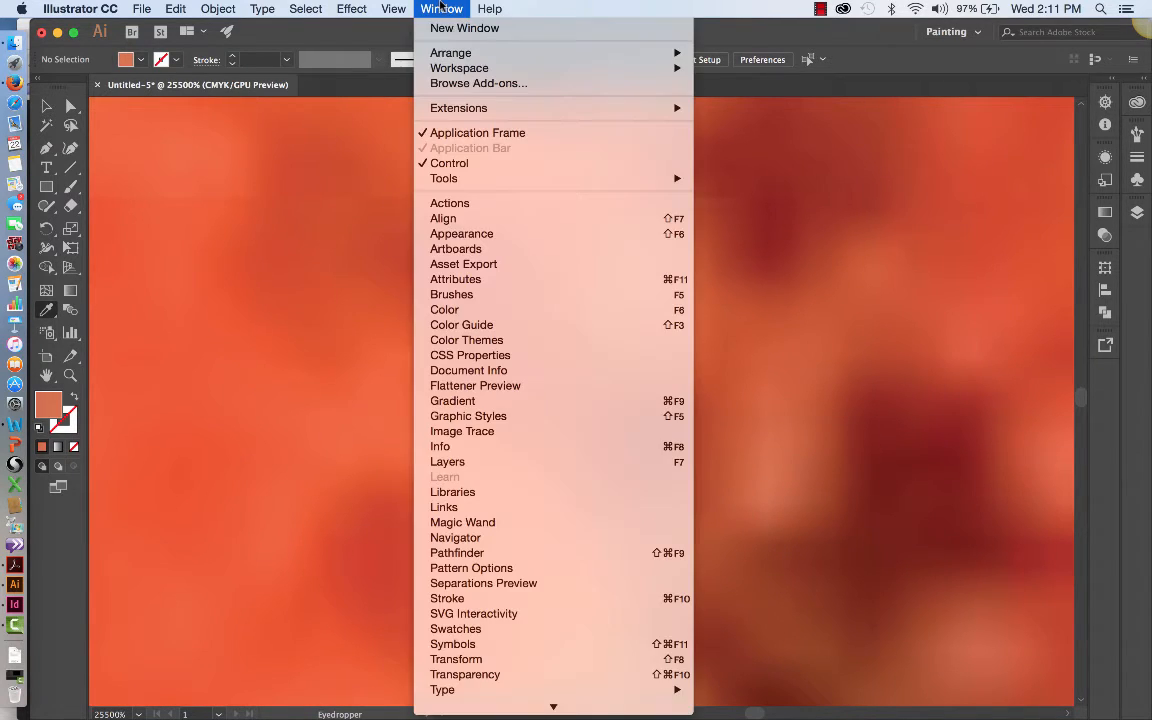
pyautogui.click(503, 635)
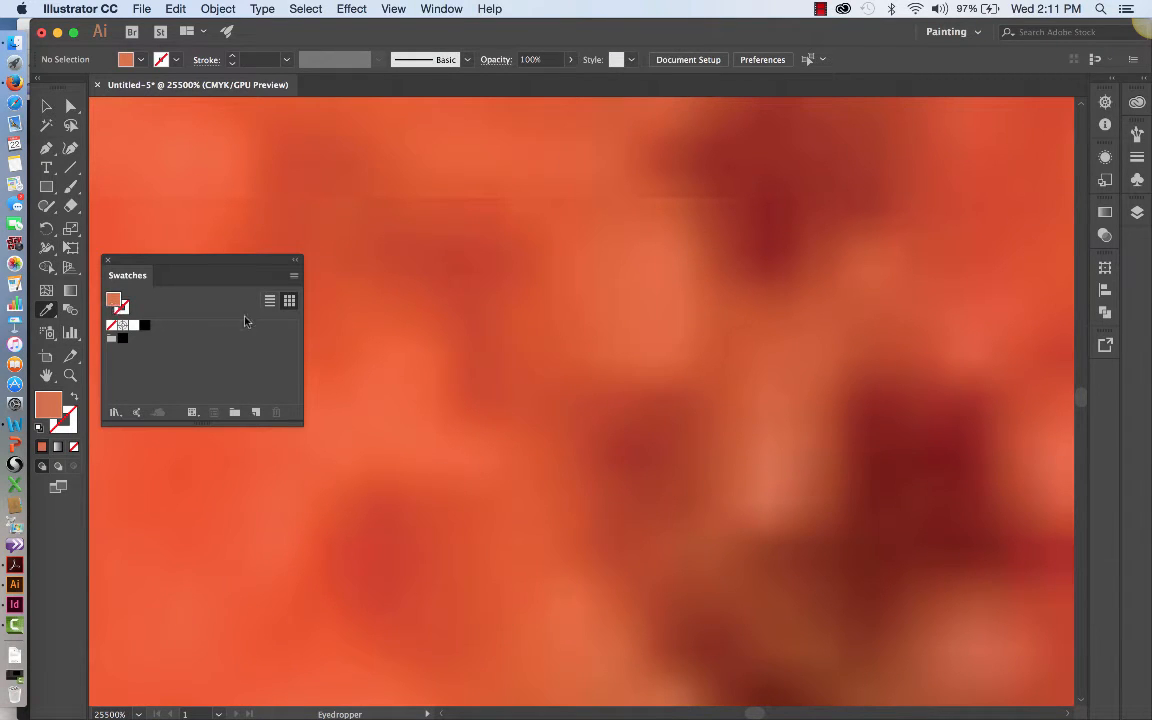
pyautogui.click(294, 279)
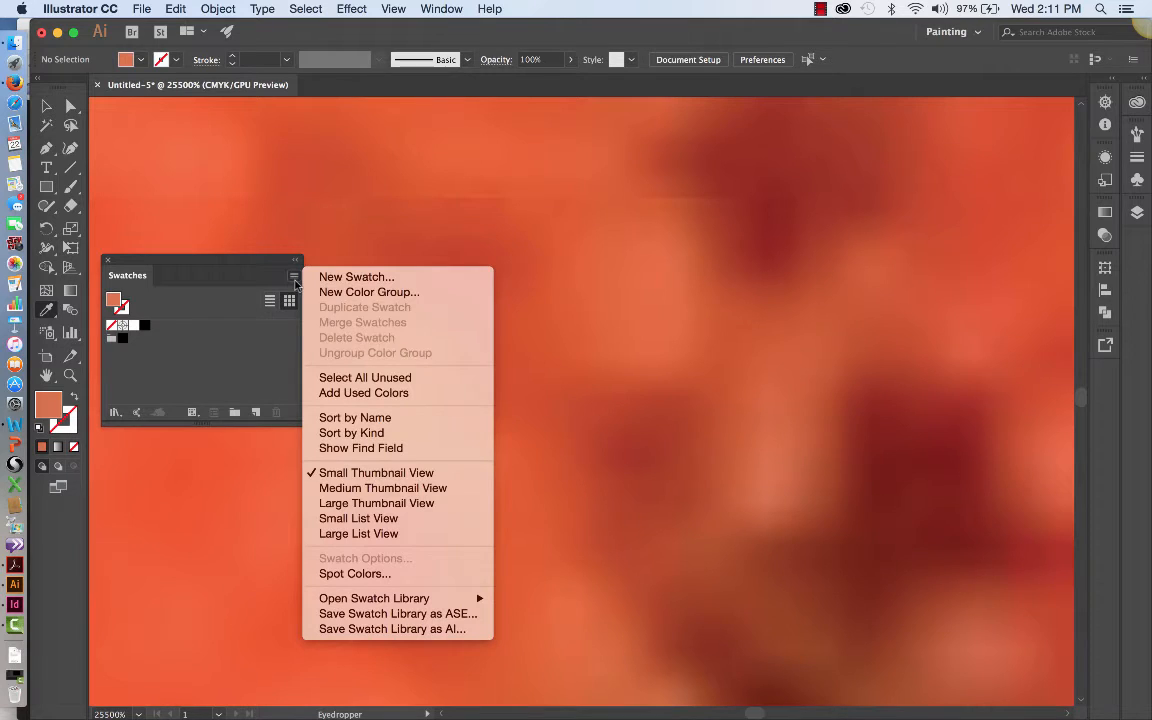
pyautogui.click(357, 277)
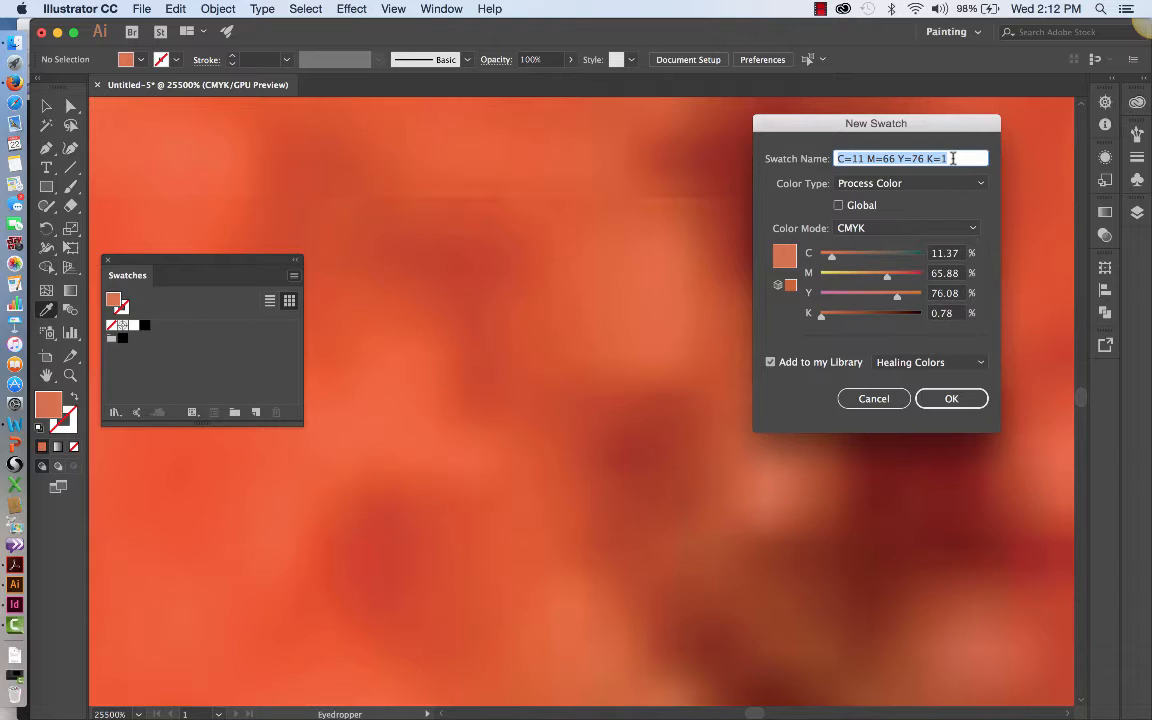
pyautogui.write('Fall')
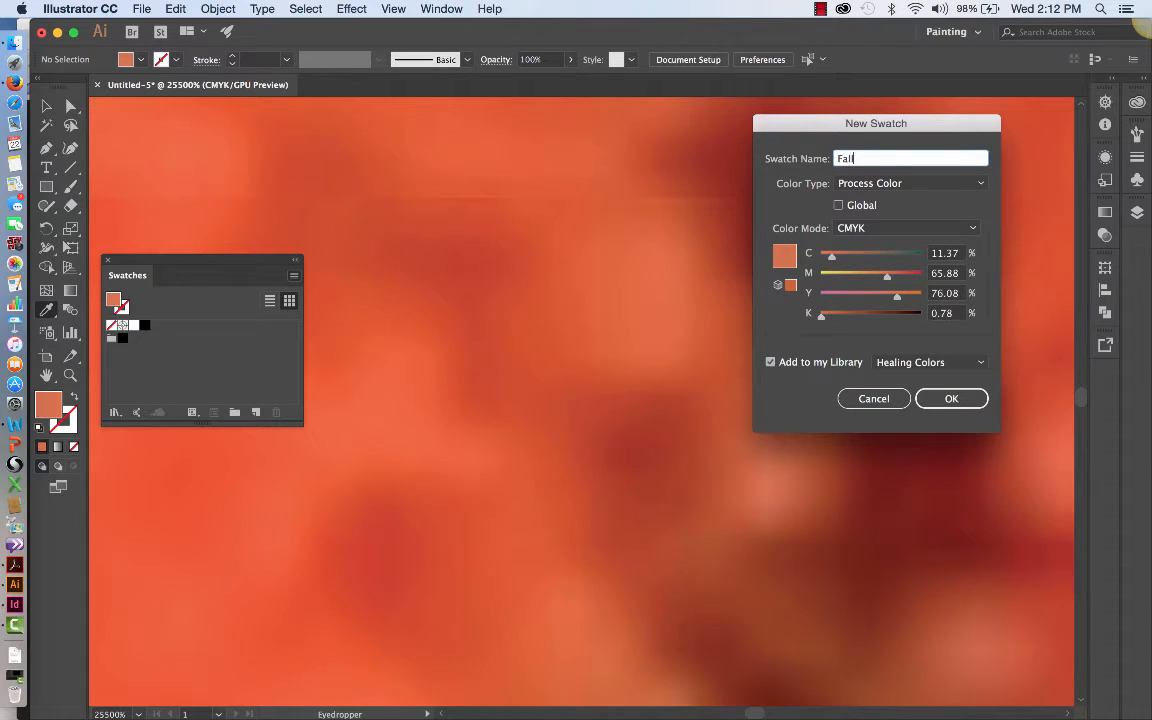
pyautogui.write(' Orange')
# Step: Set the swatch to be added to a newly created library and save it
pyautogui.click(979, 364)
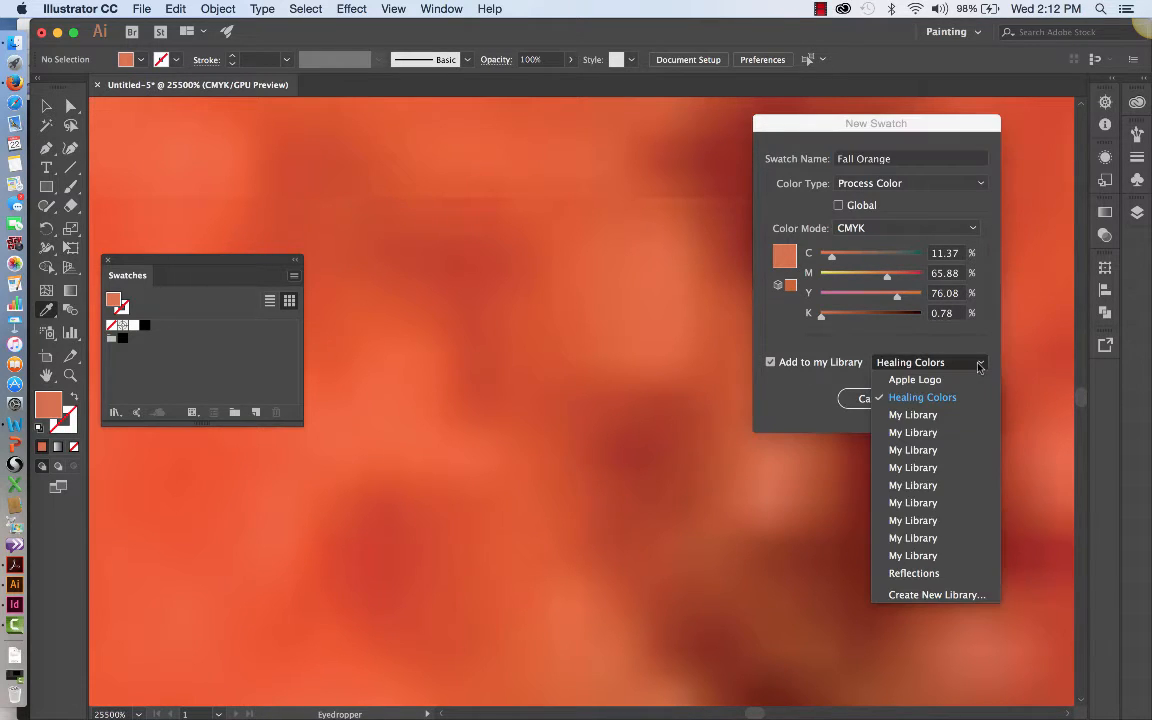
pyautogui.click(928, 595)
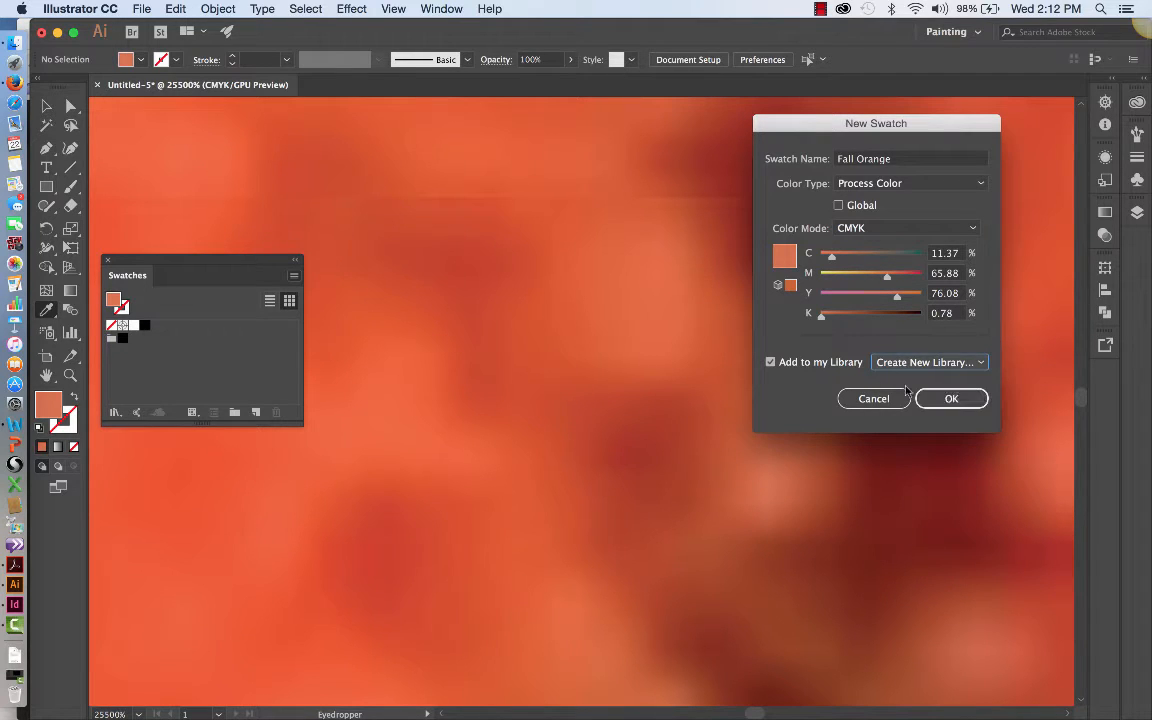
pyautogui.click(949, 400)
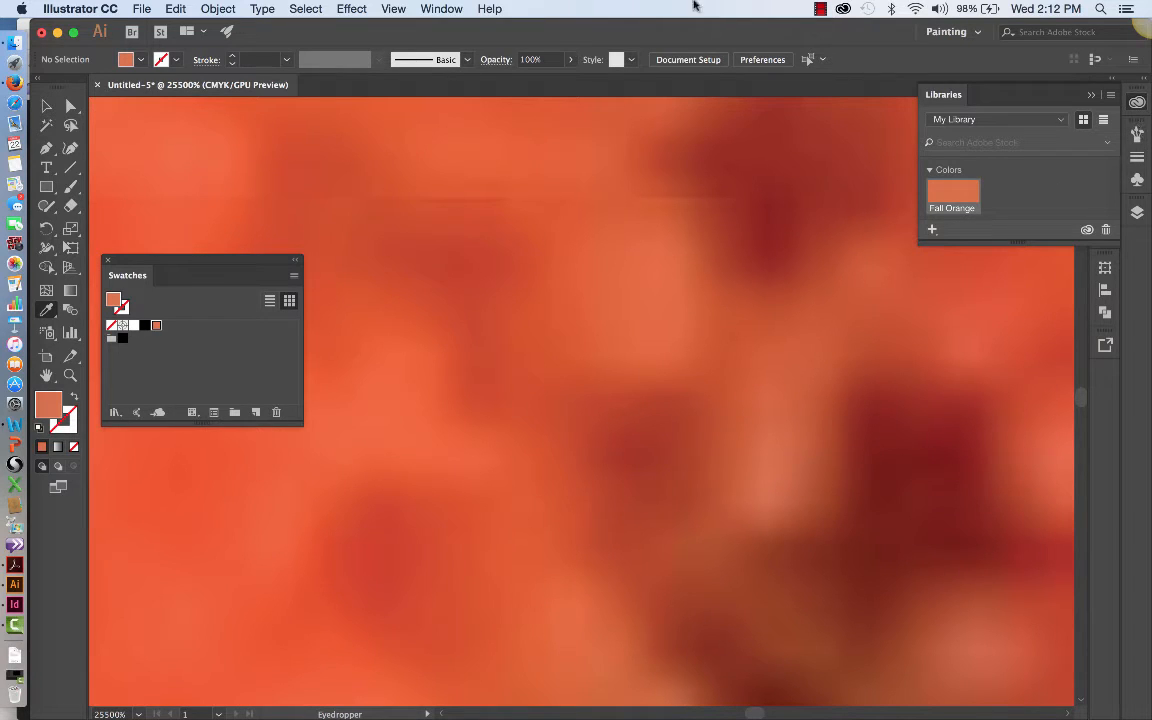
# Step: Show the Color Guide, shorten its panel to fit above Swatches, and detach Color Themes to sit below Swatches
pyautogui.click(436, 9)
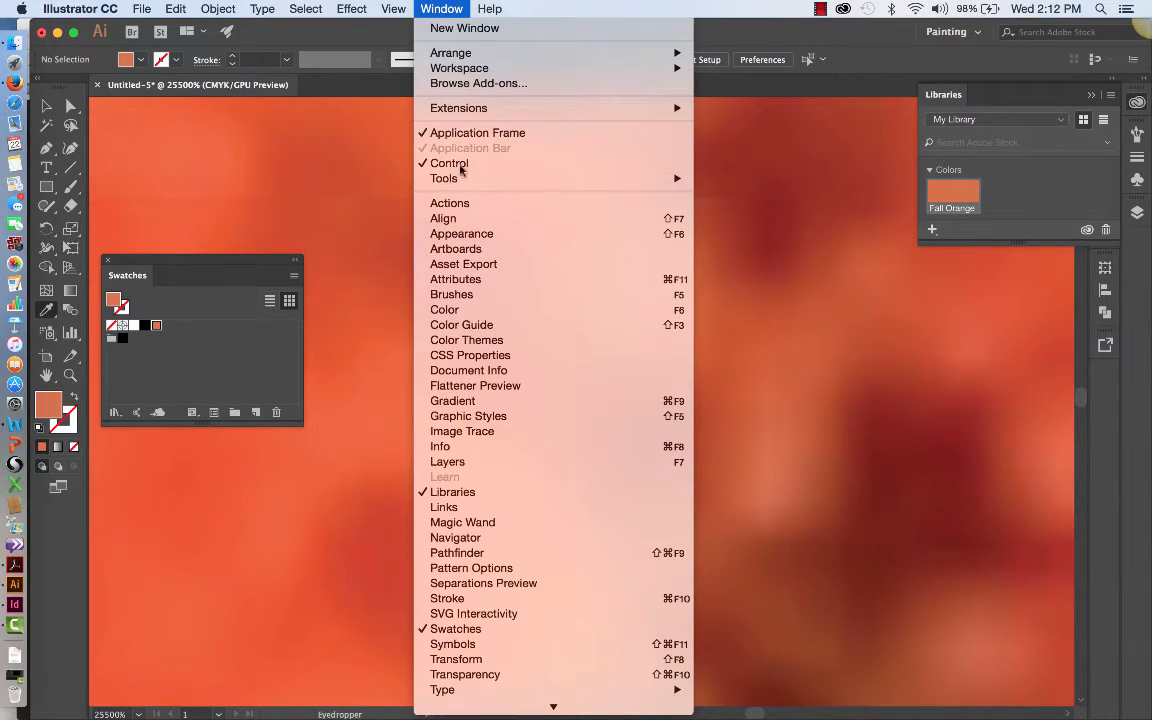
pyautogui.click(476, 325)
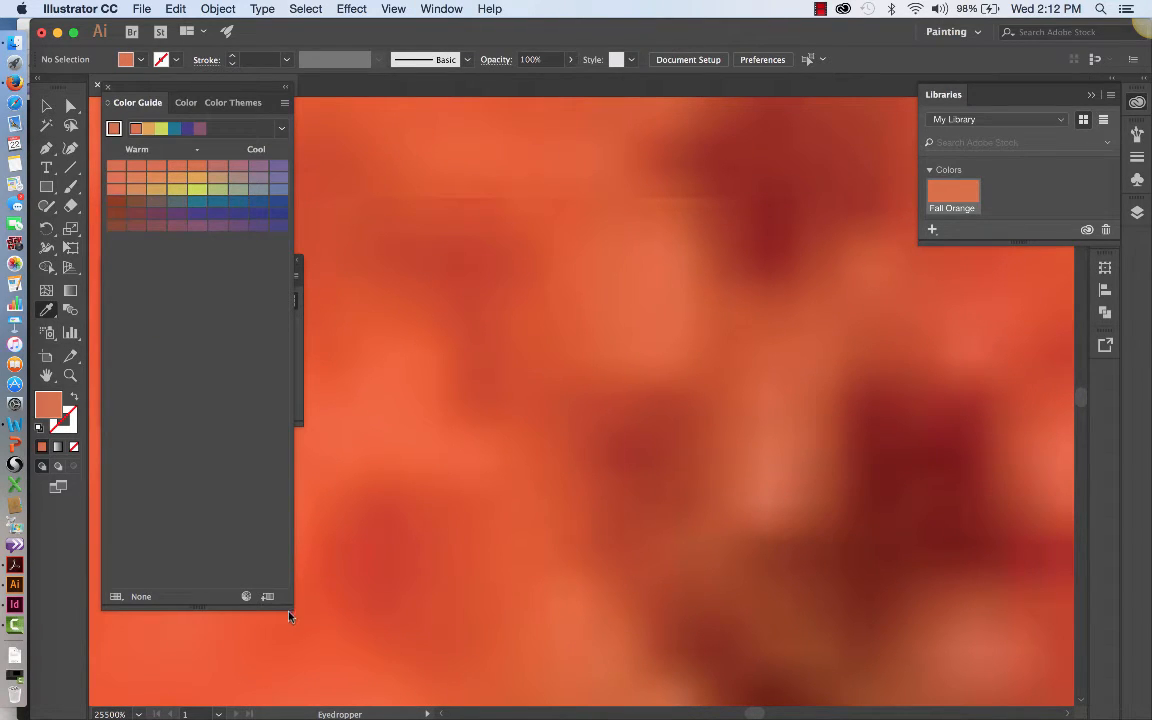
pyautogui.moveTo(290, 605); pyautogui.dragTo(289, 252)
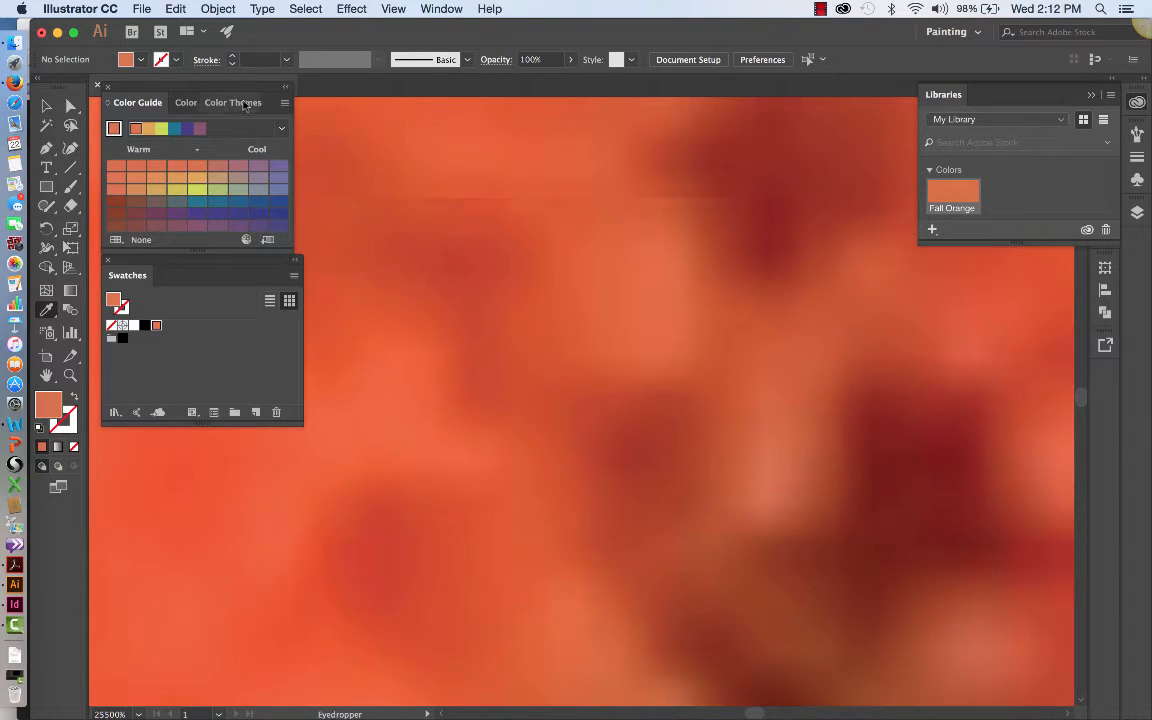
pyautogui.moveTo(244, 104)
pyautogui.mouseDown()
pyautogui.moveTo(244, 399)
pyautogui.moveTo(167, 476)
pyautogui.moveTo(165, 447)
pyautogui.moveTo(151, 440)
pyautogui.mouseUp()
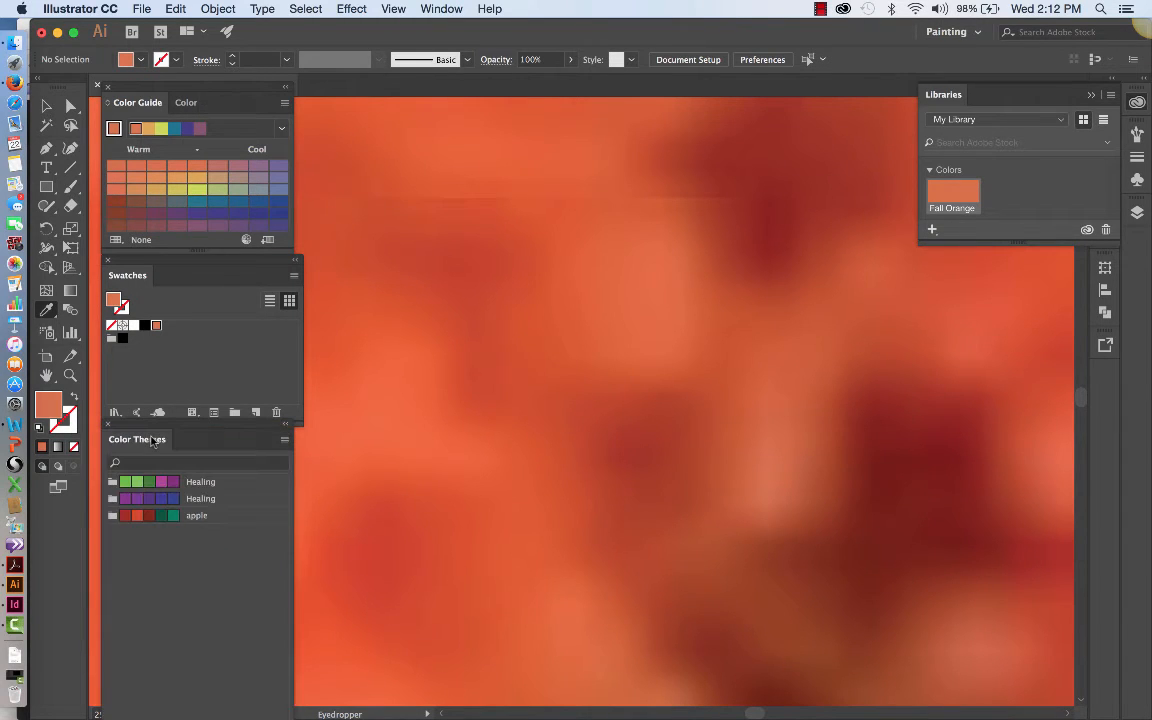
pyautogui.click(284, 440)
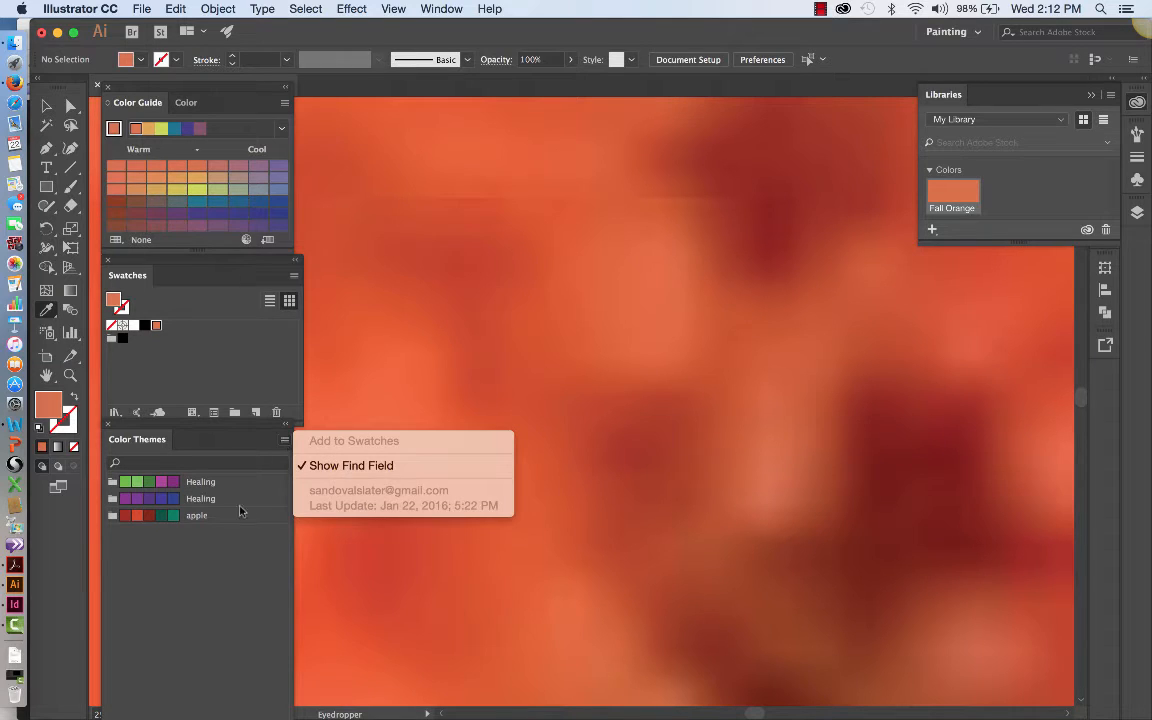
pyautogui.click(242, 550)
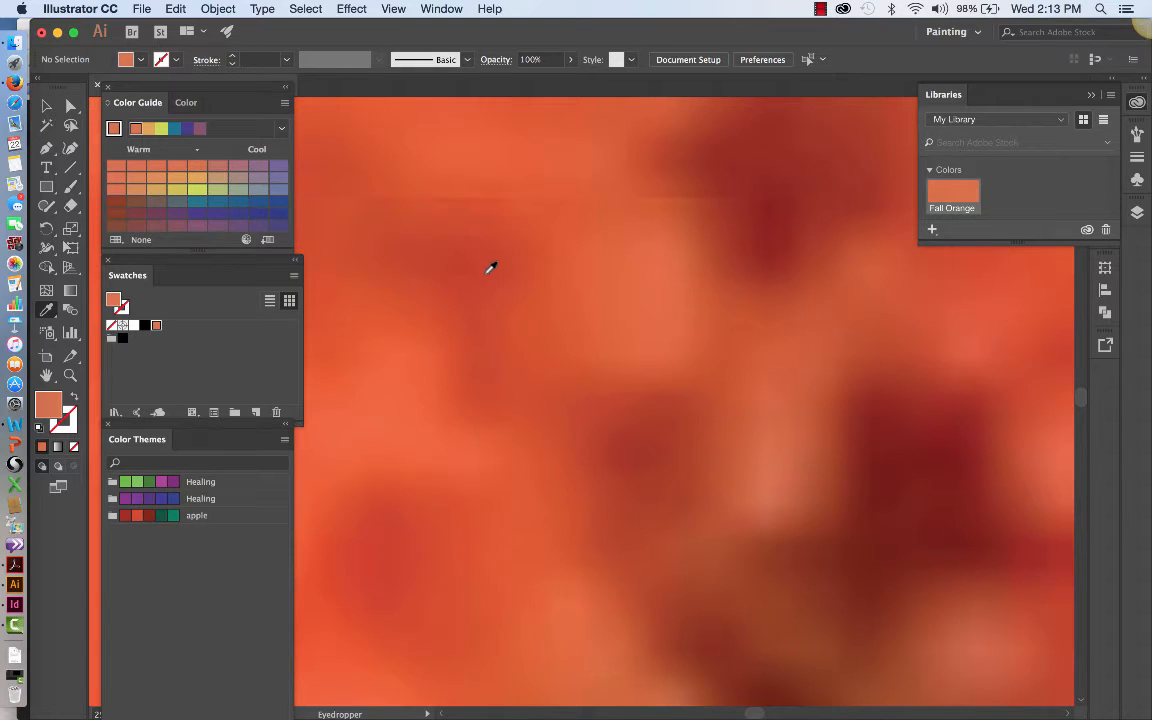
# Step: Sample several orange spots along the tree line, finishing on the bright red-orange tree low in the foliage as the fill color
pyautogui.press('super+minus')
pyautogui.press('super+minus')
pyautogui.press('super+minus')
pyautogui.press('super+minus')
pyautogui.press('super+minus')
pyautogui.press('super+minus')
pyautogui.press('super+minus')
pyautogui.press('super+minus')
pyautogui.press('super+minus')
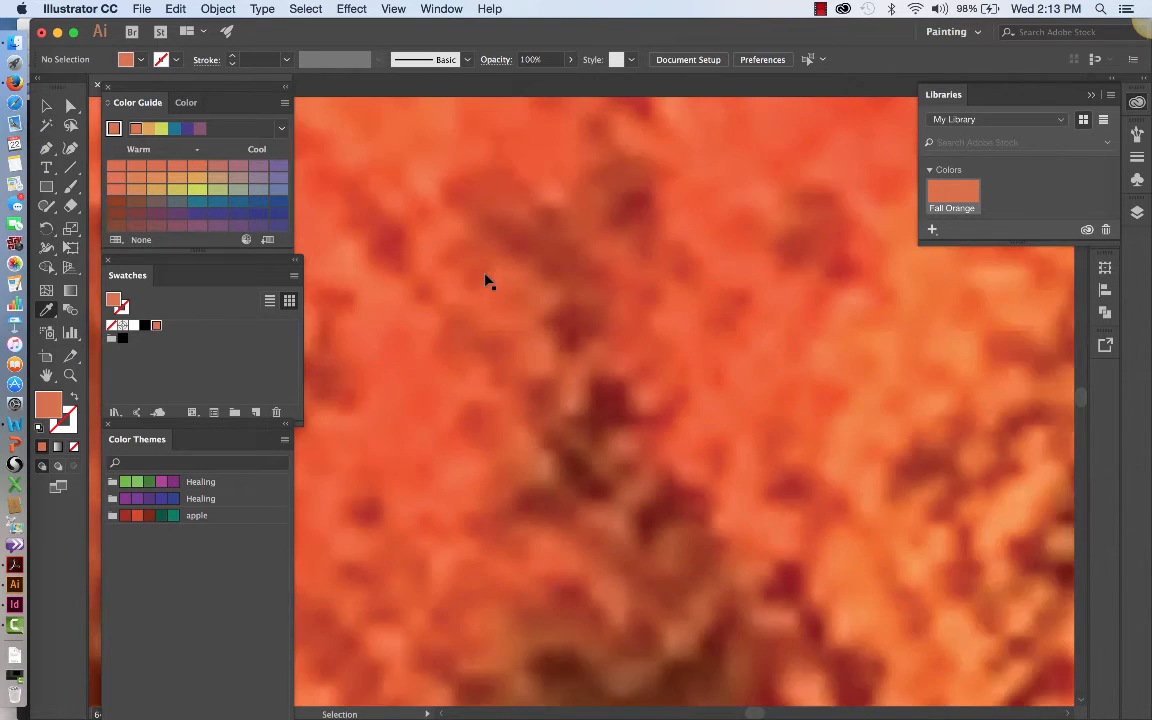
pyautogui.press('super+minus')
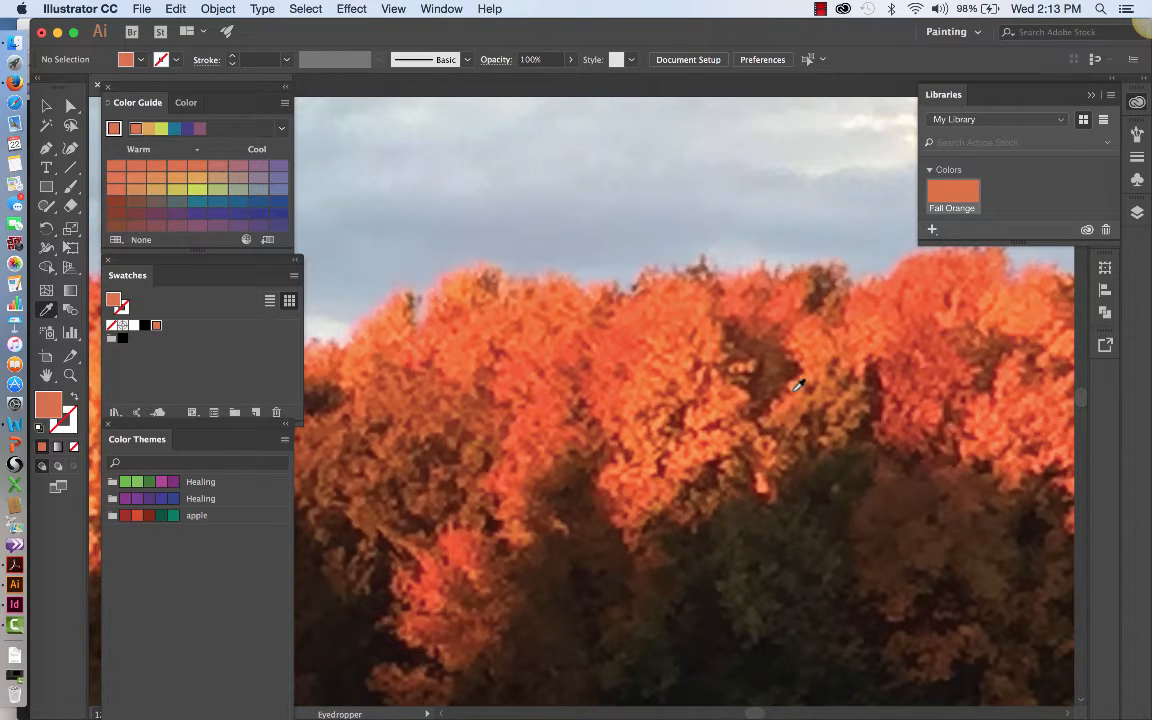
pyautogui.click(735, 402)
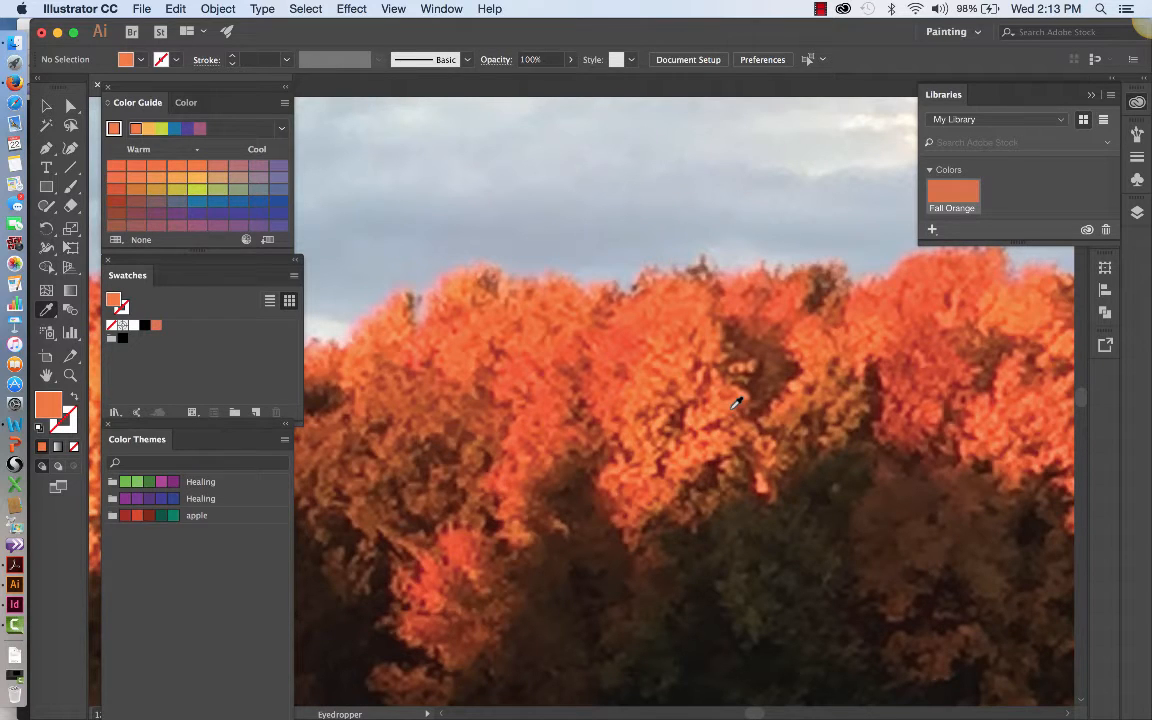
pyautogui.click(824, 354)
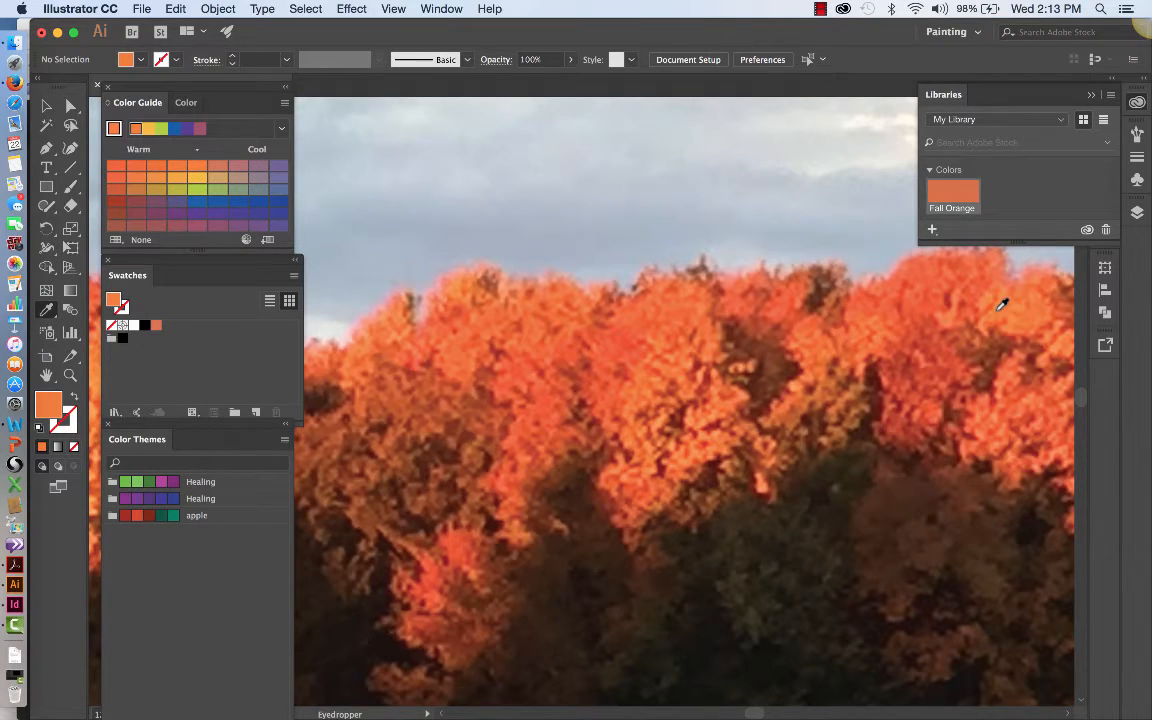
pyautogui.click(463, 541)
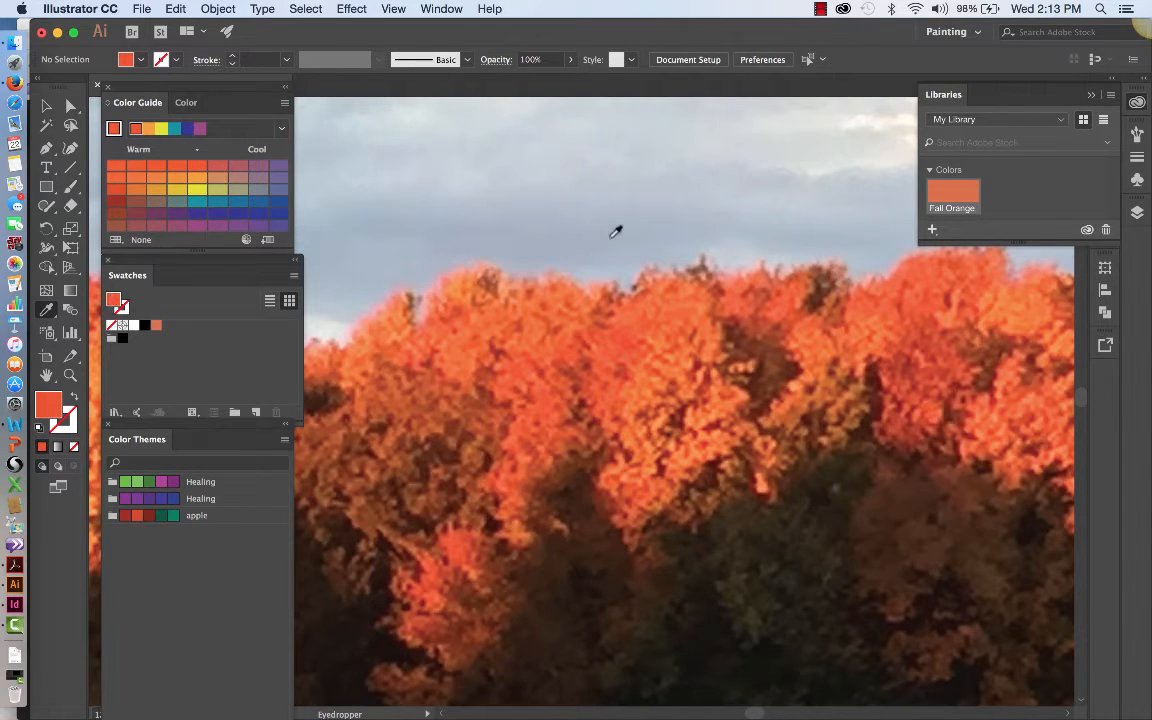
# Step: Save the sampled fill color as a new swatch named Fall Bright Orange, added to the already selected My Library
pyautogui.click(294, 276)
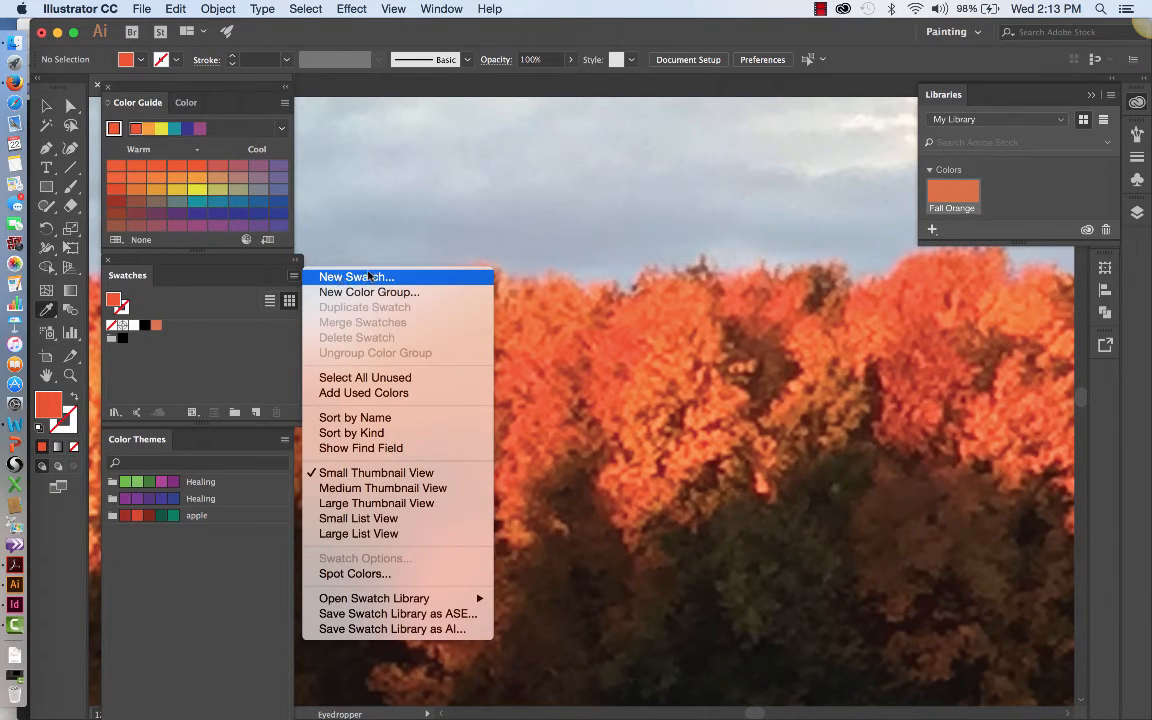
pyautogui.click(369, 276)
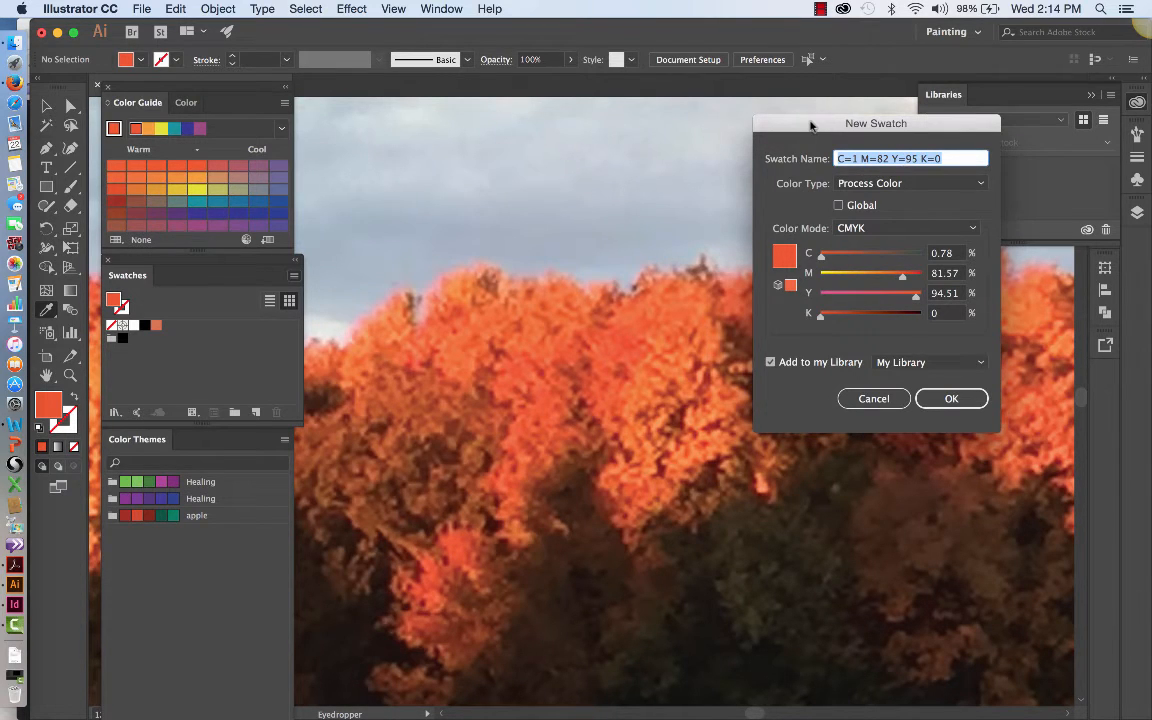
pyautogui.moveTo(810, 123); pyautogui.dragTo(697, 112)
pyautogui.write('Fall')
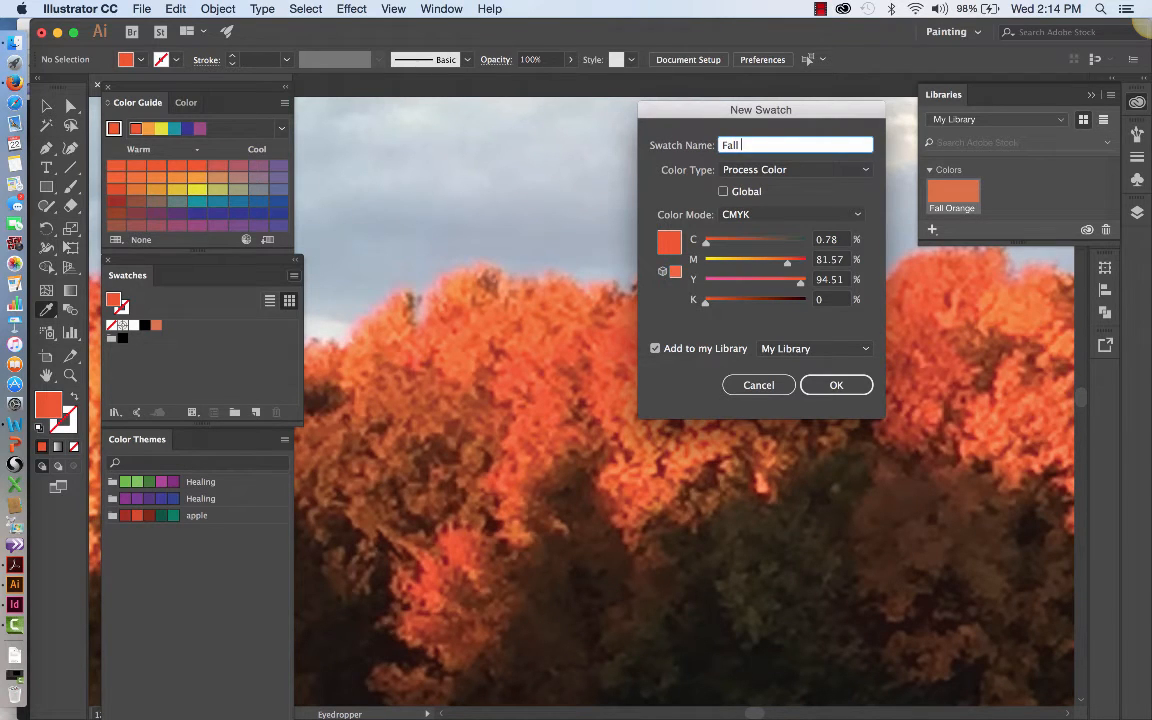
pyautogui.write(' Bright Orange')
pyautogui.click(866, 348)
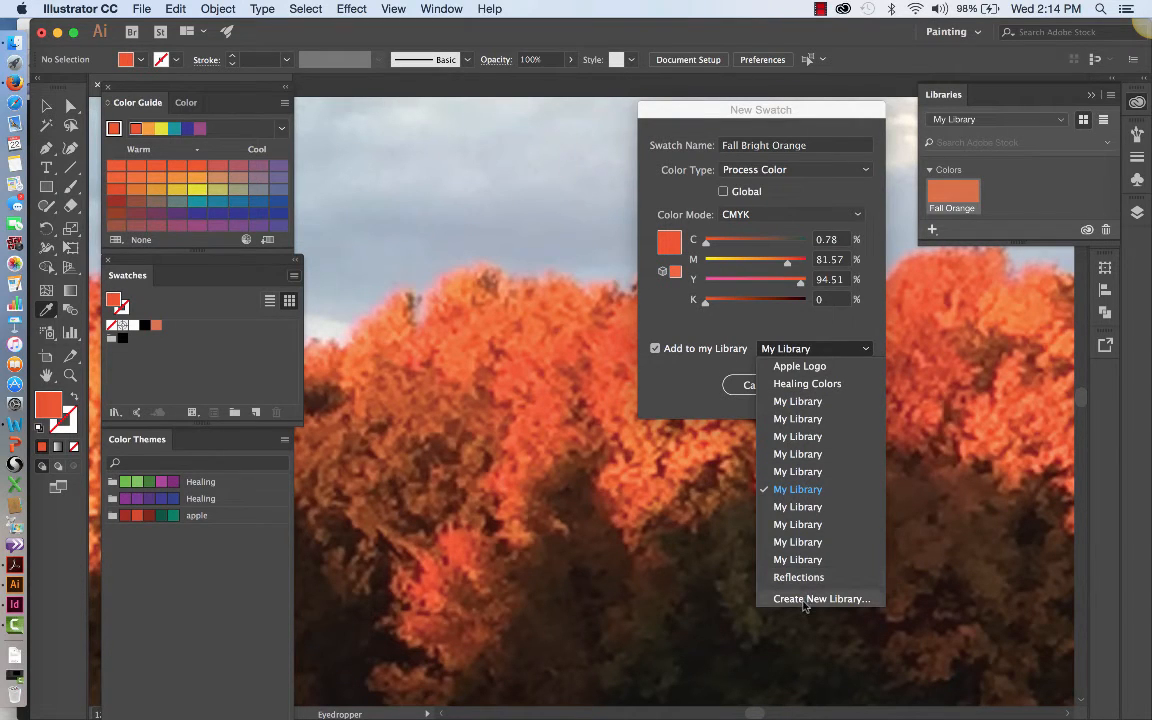
pyautogui.click(803, 489)
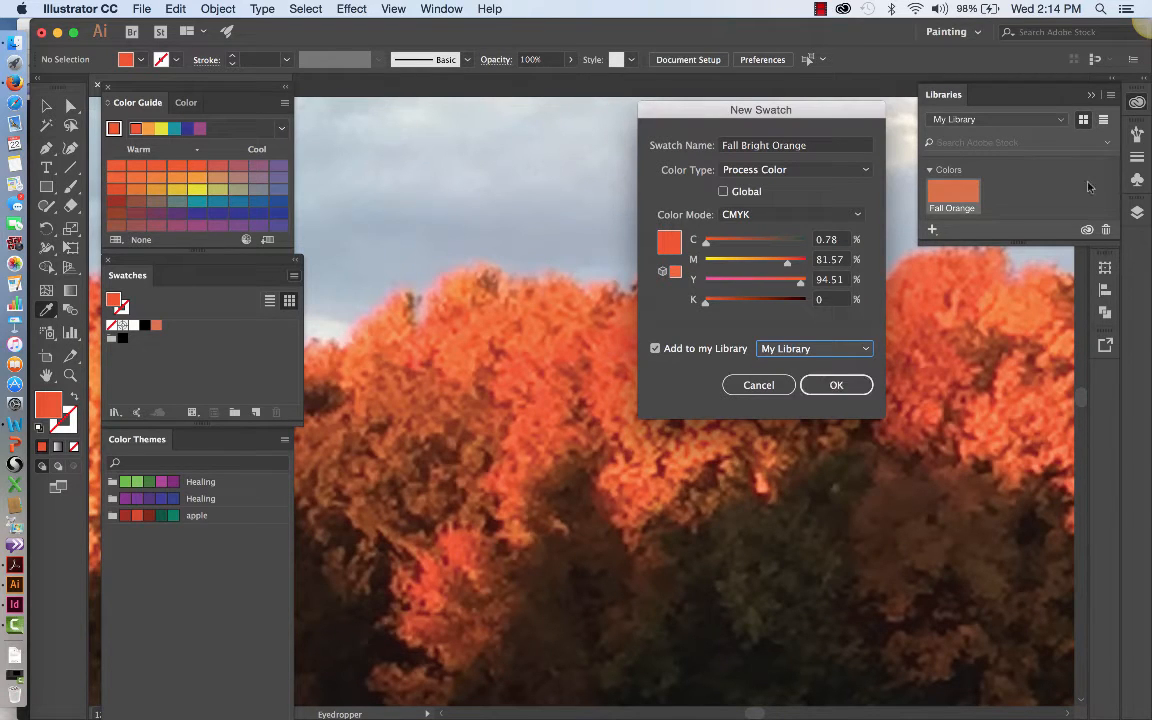
pyautogui.click(837, 388)
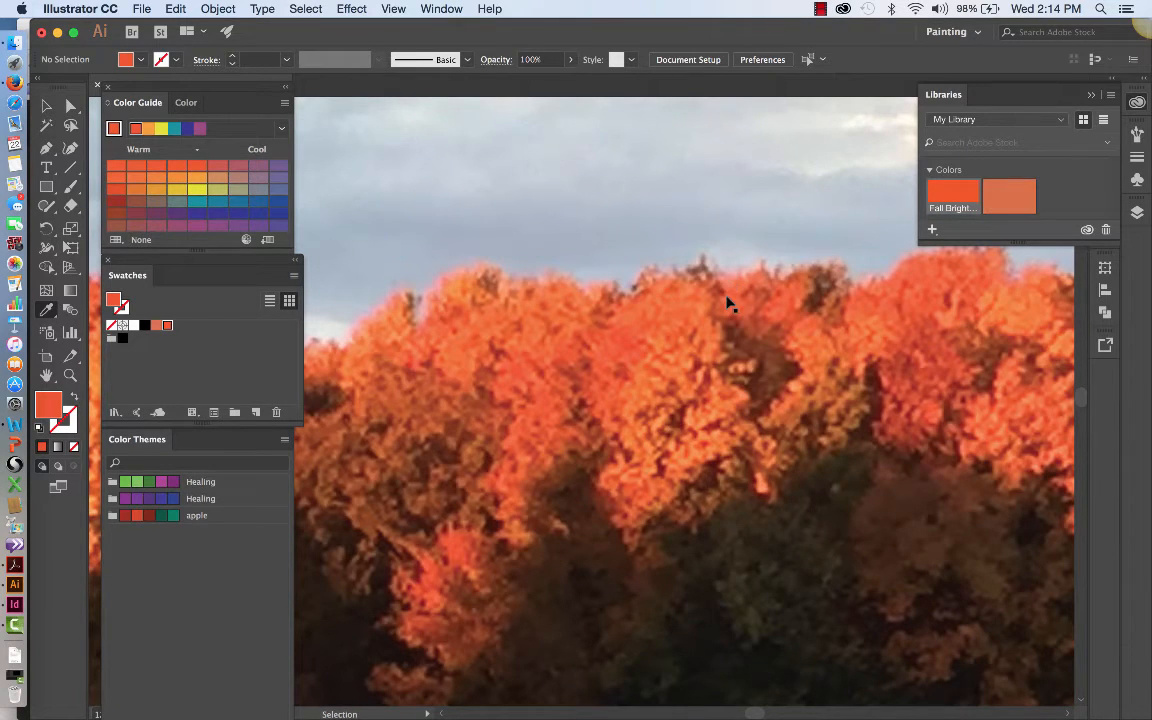
# Step: Sample a dark brownish orange from the shaded lower part of the tree line as the fill color
pyautogui.press('super+0')
pyautogui.press('i')
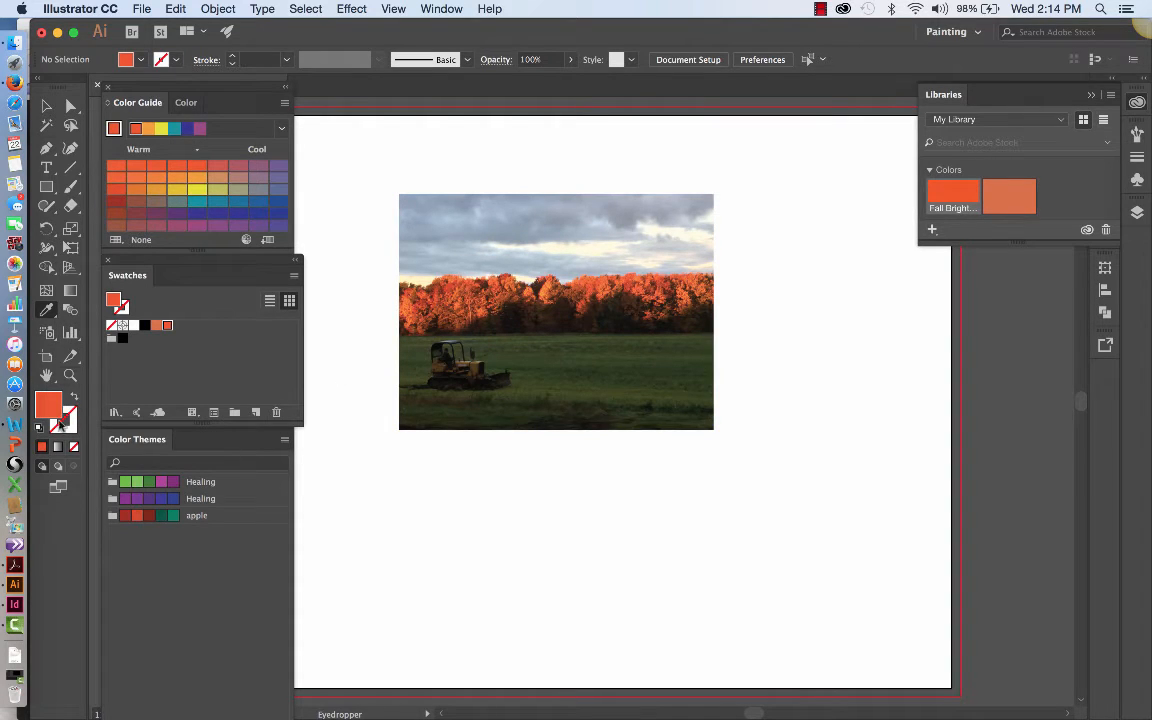
pyautogui.click(459, 316)
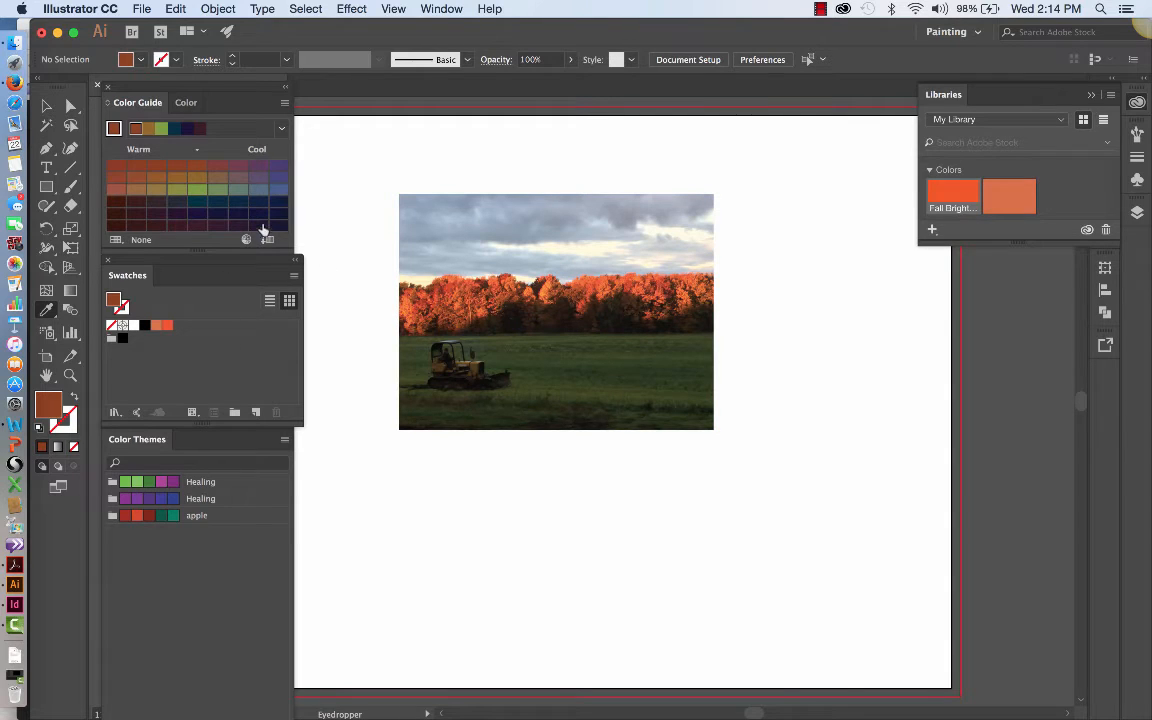
# Step: Save the sampled brownish orange as a new swatch named Burnt Orange in My Library
pyautogui.click(294, 276)
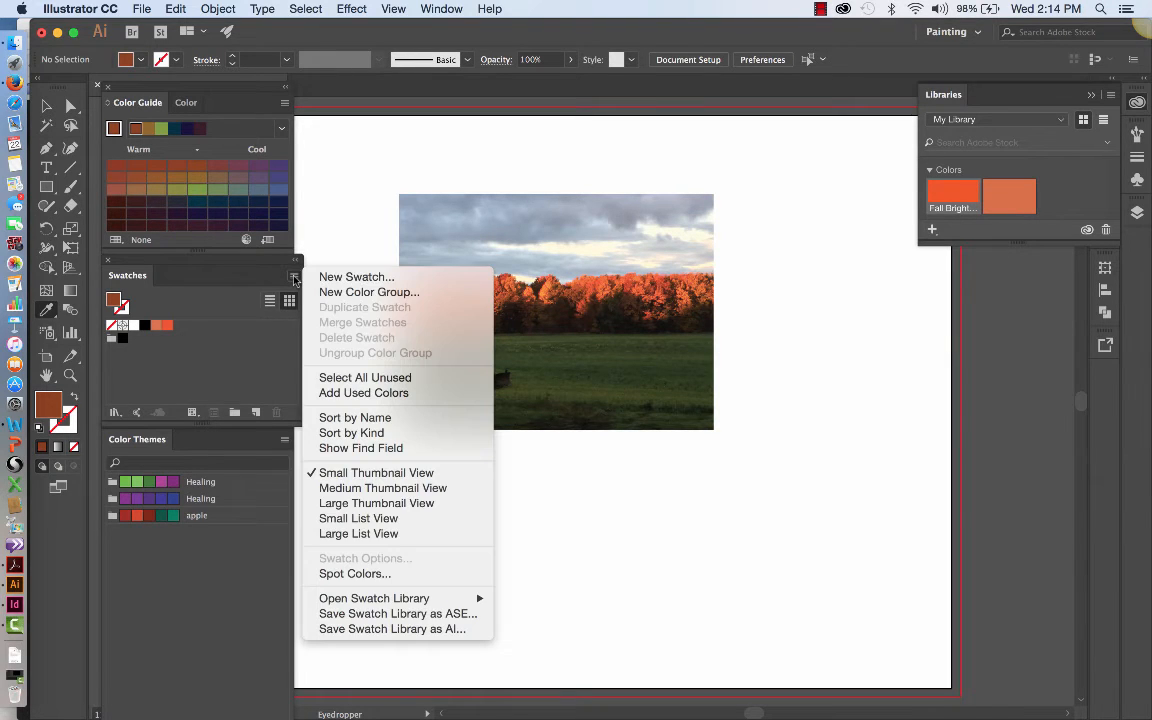
pyautogui.click(352, 276)
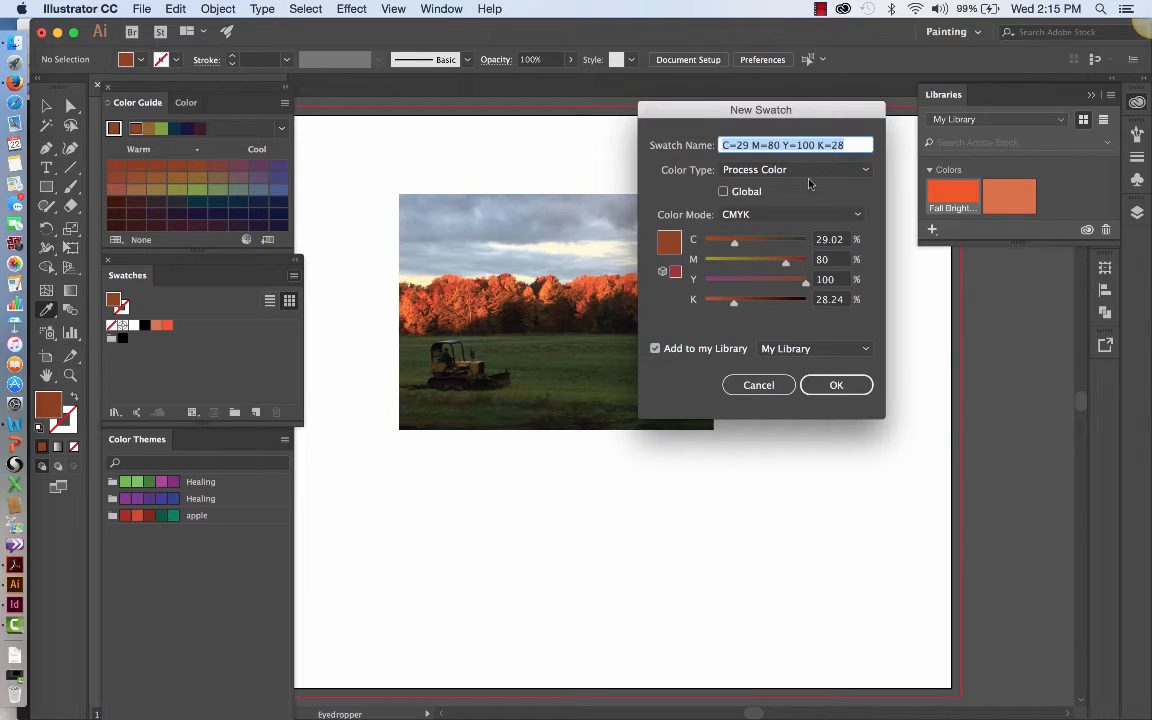
pyautogui.write('Durnt')
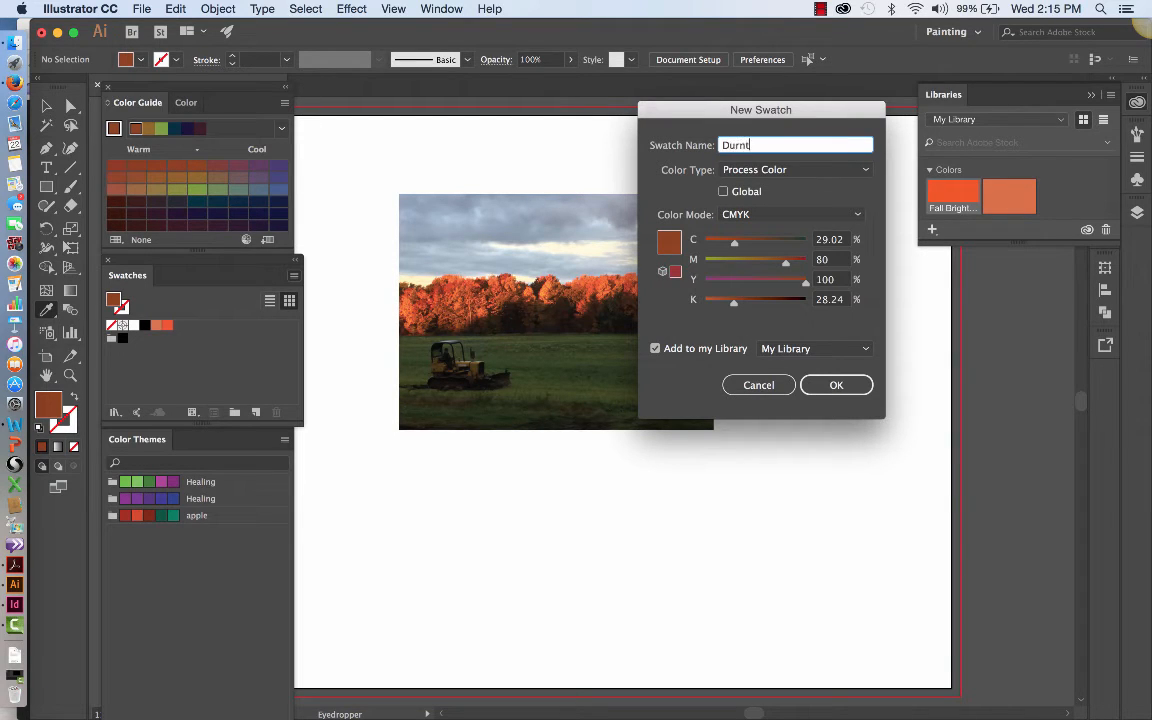
pyautogui.press('BackSpace')
pyautogui.press('BackSpace')
pyautogui.press('BackSpace')
pyautogui.press('BackSpace')
pyautogui.press('BackSpace')
pyautogui.write('Burnt Orang')
pyautogui.click(836, 386)
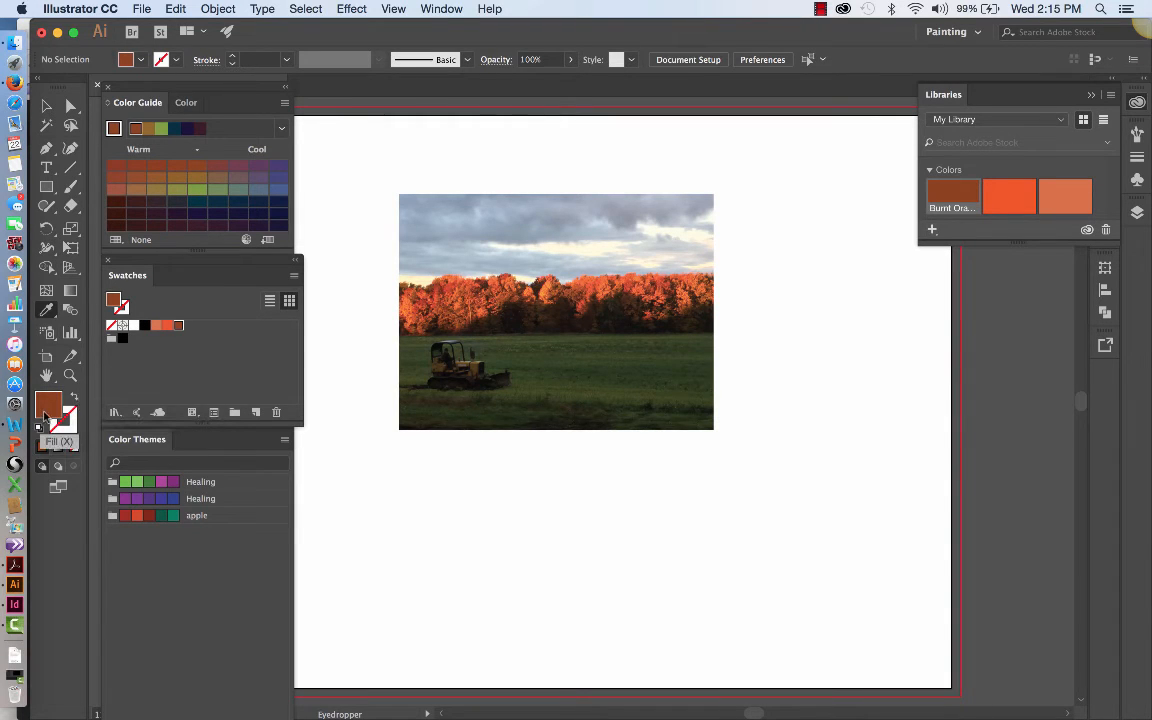
# Step: Try the Complementary and Monochromatic 2 harmony rules in the Color Guide, finishing on High Contrast 4
pyautogui.click(282, 129)
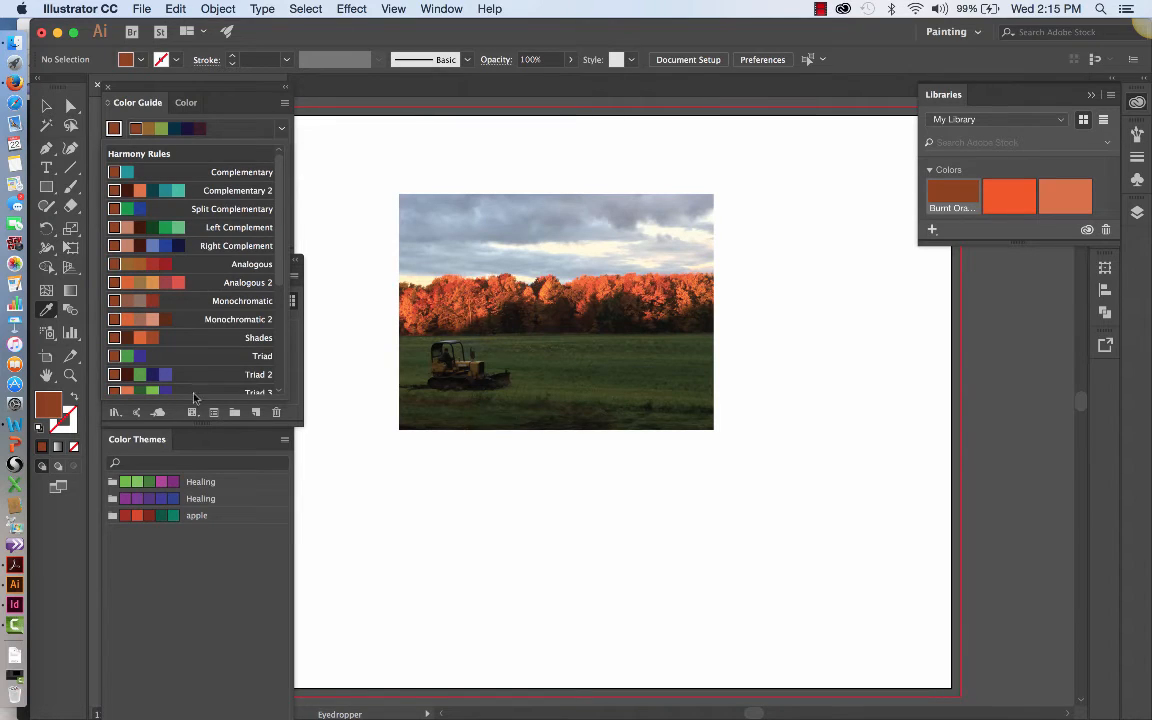
pyautogui.click(238, 173)
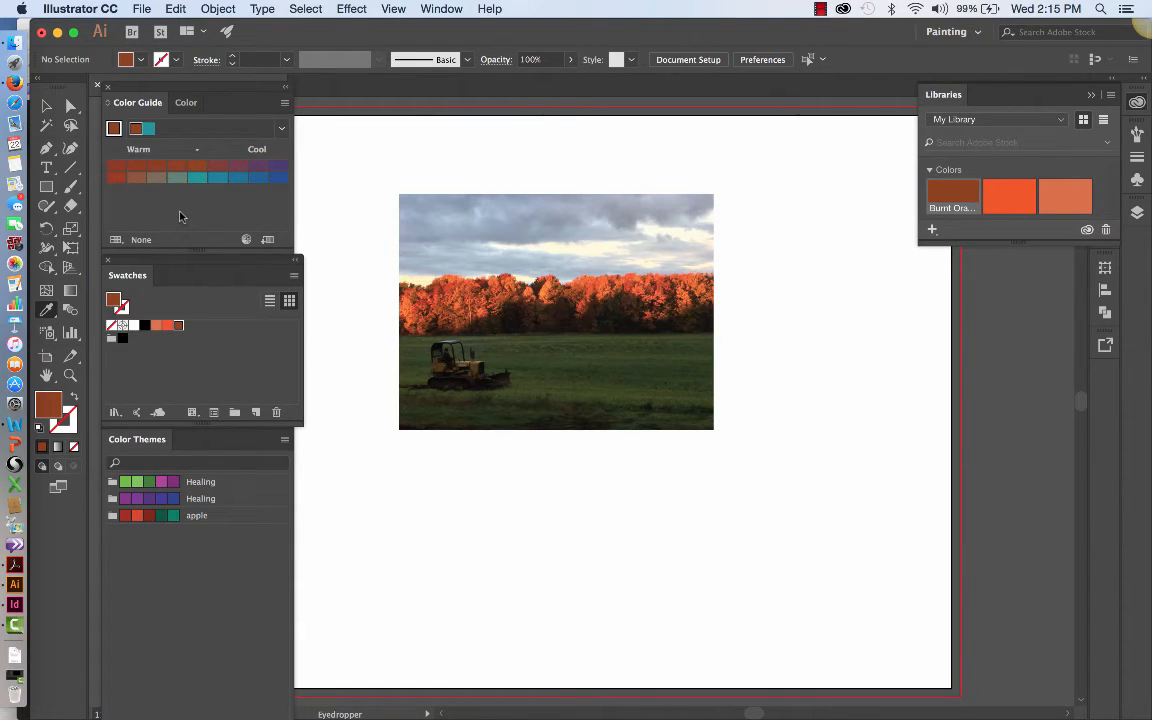
pyautogui.click(281, 135)
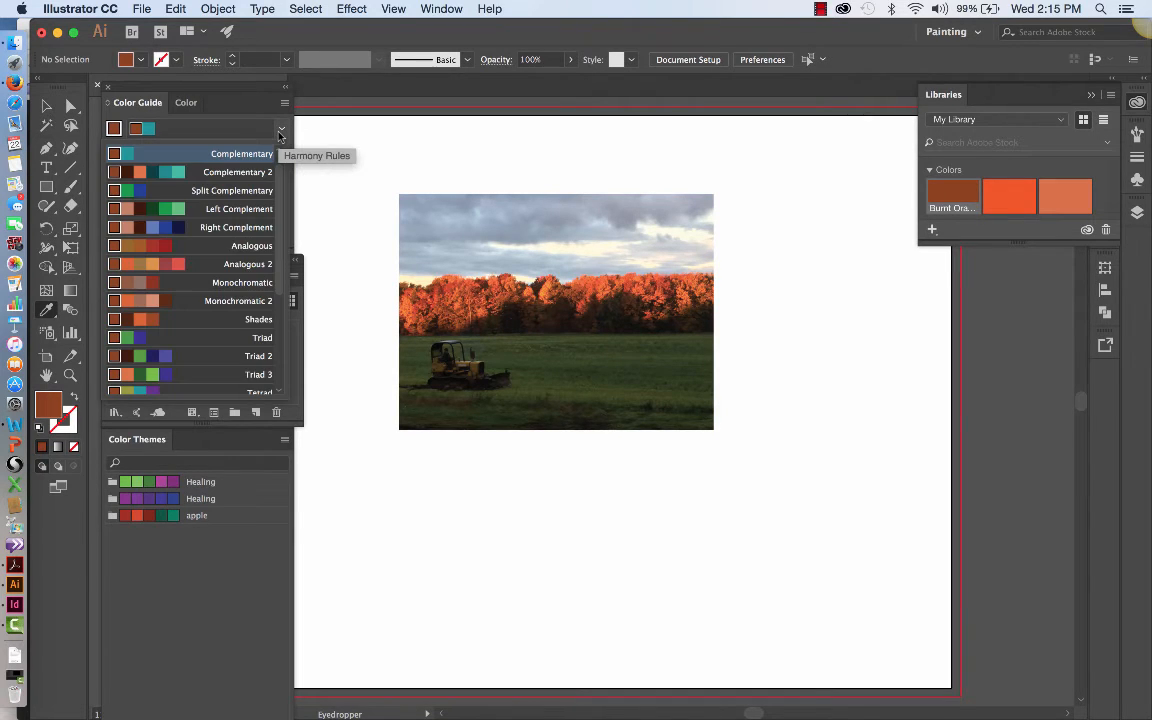
pyautogui.click(237, 301)
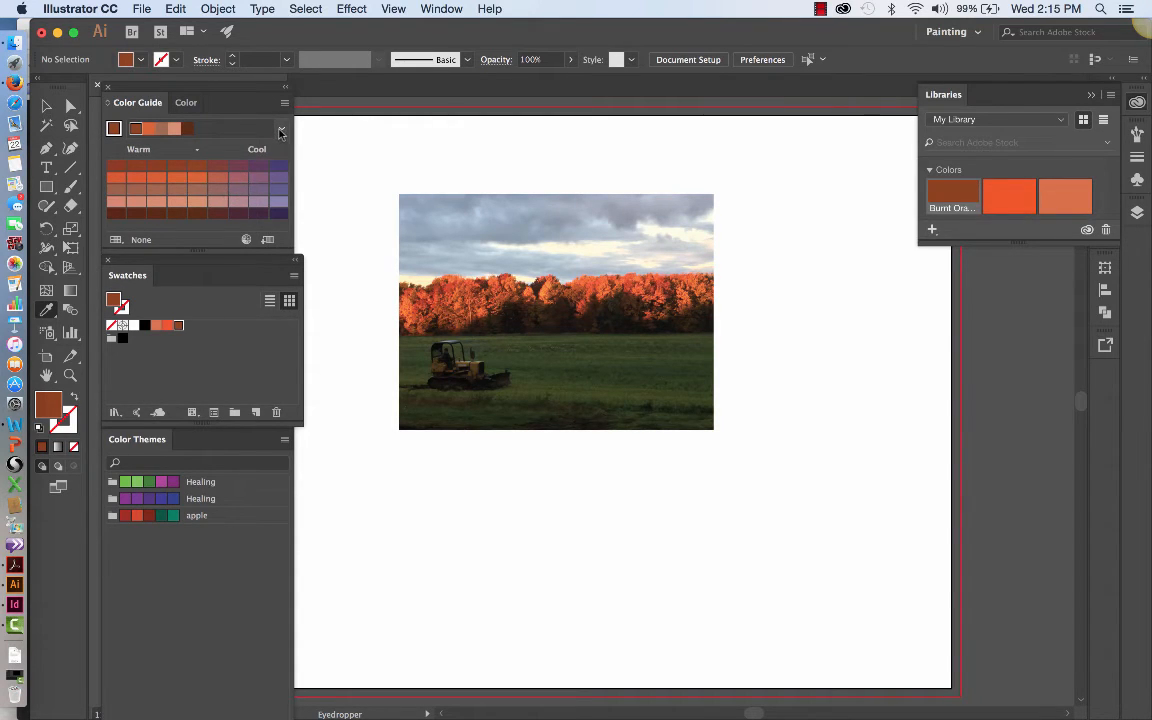
pyautogui.click(249, 125)
pyautogui.scroll(-1, 250, 345)
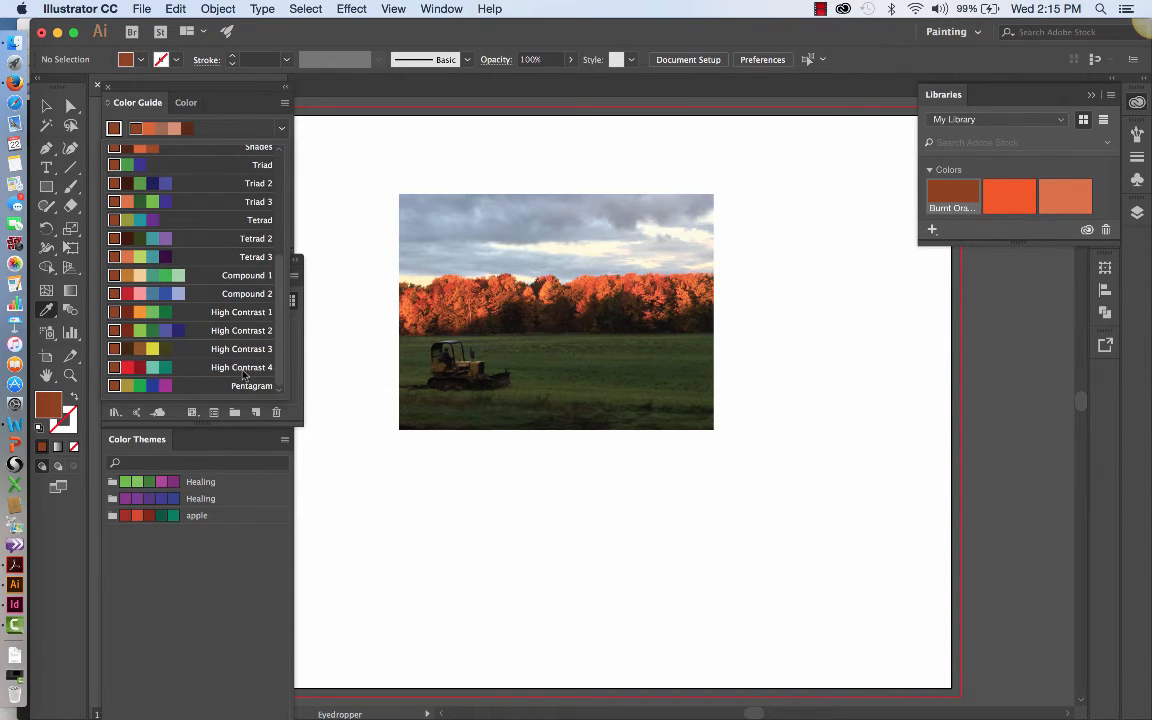
pyautogui.click(243, 368)
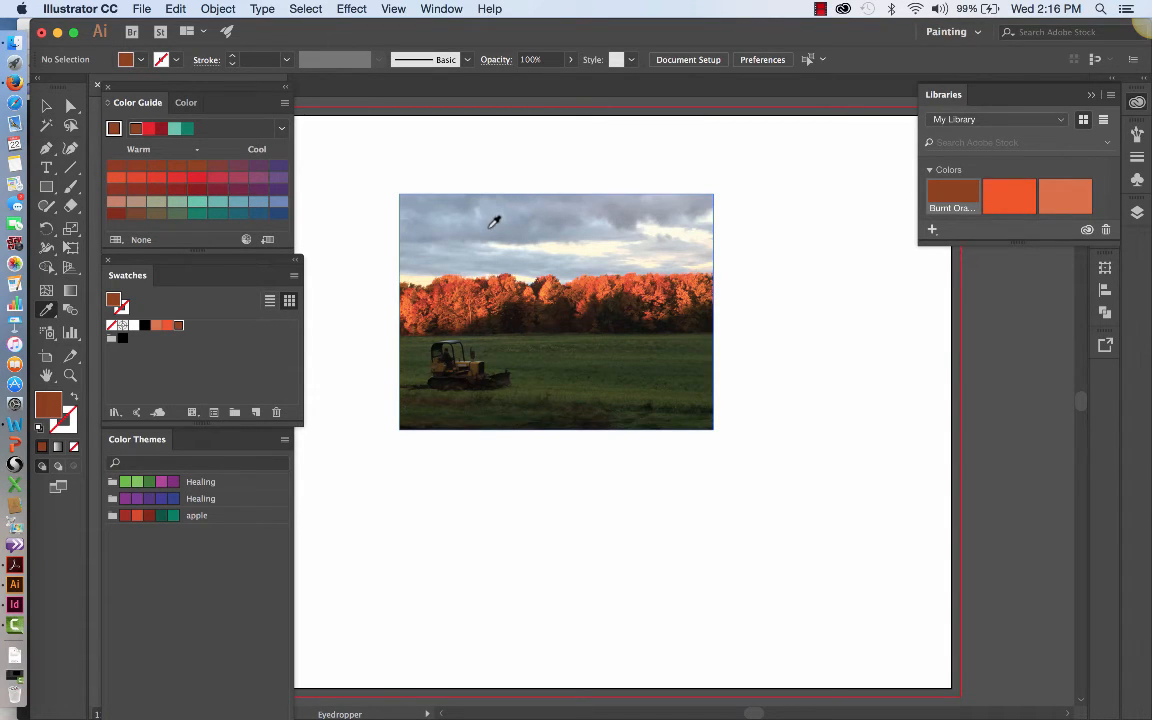
# Step: Sample the light blue of the sky and save it as a new swatch named Blue Light in My Library
pyautogui.click(606, 217)
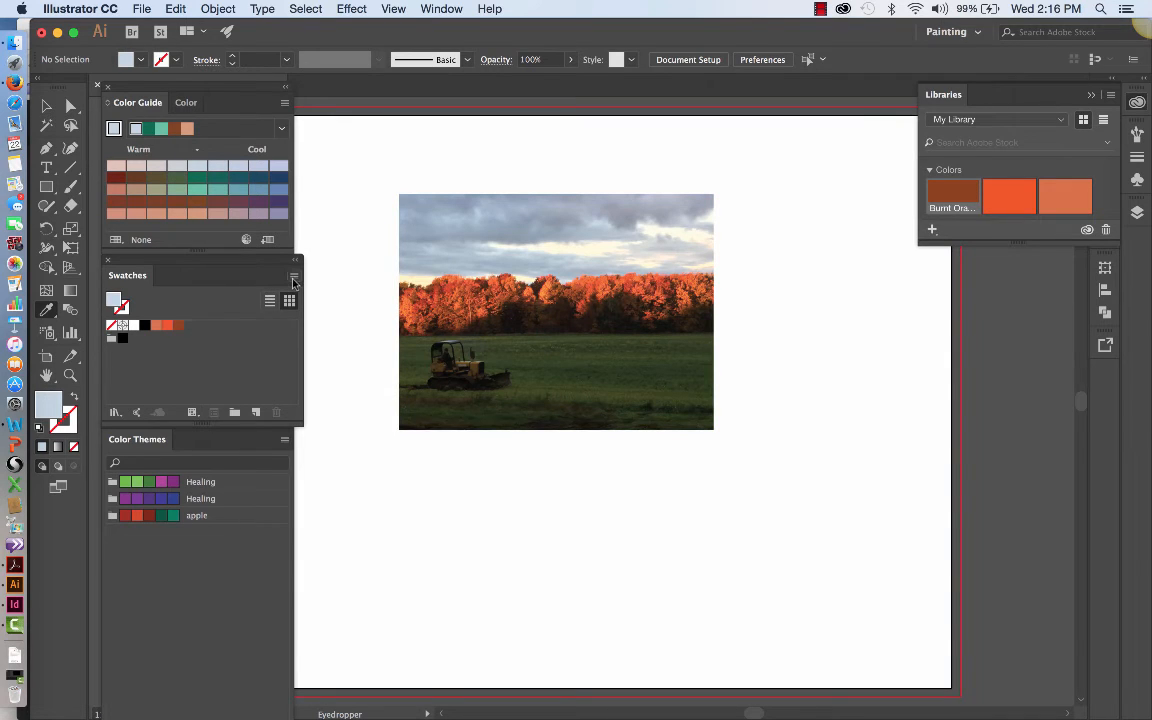
pyautogui.click(293, 275)
pyautogui.click(339, 281)
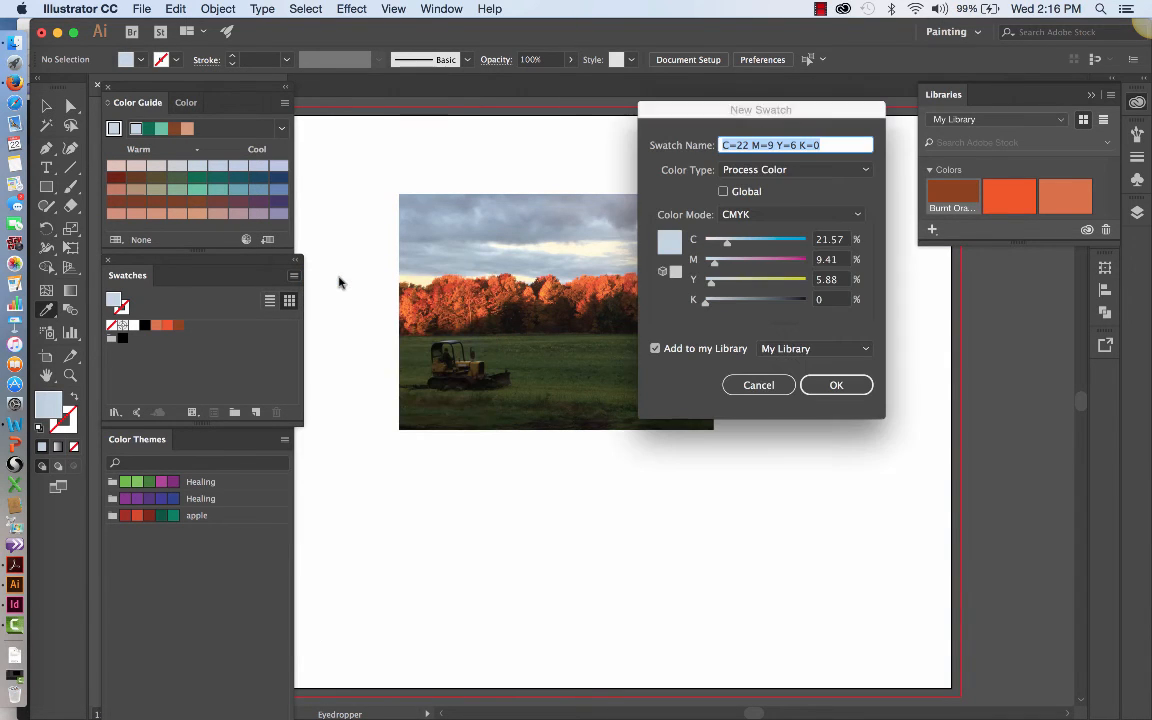
pyautogui.write('Bl')
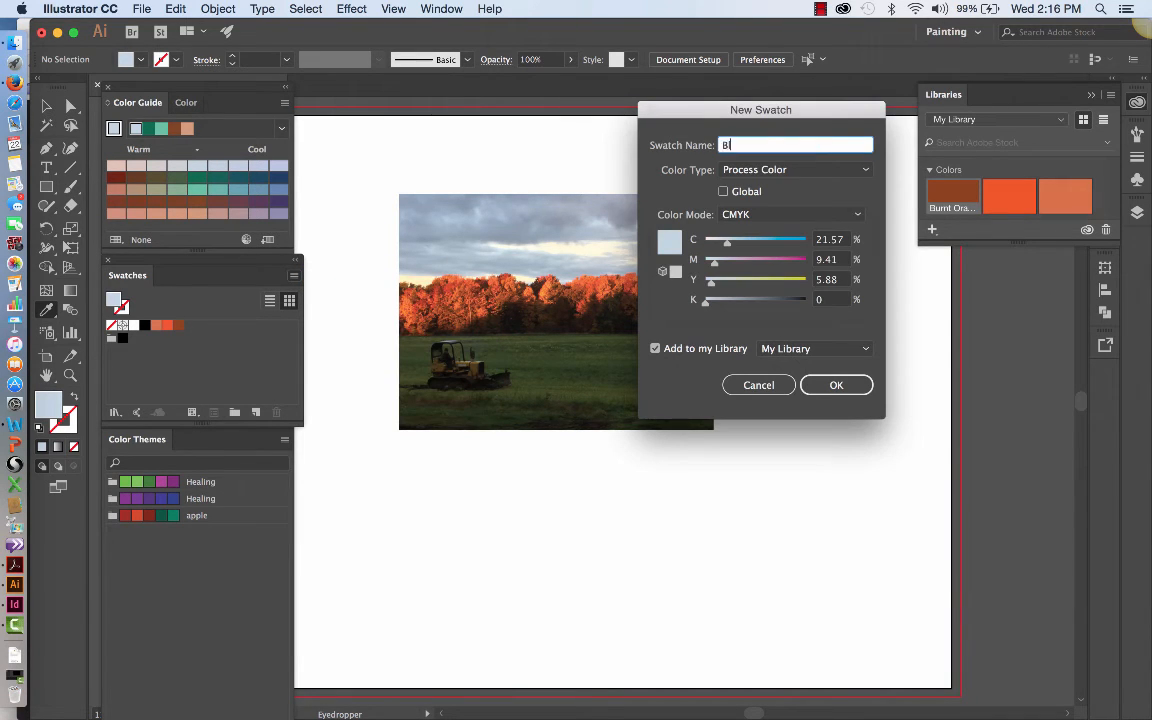
pyautogui.write('ue Light')
pyautogui.click(831, 390)
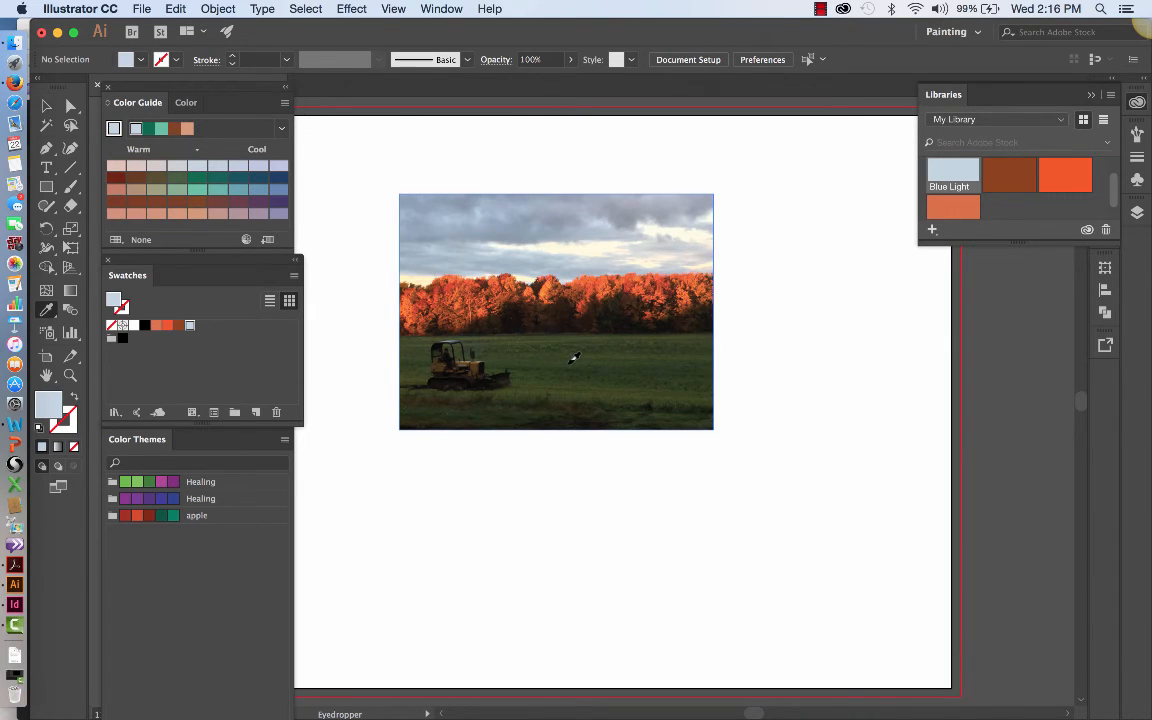
# Step: Sample the dark green of the grass field and save it as a new swatch named Dark Green in My Library
pyautogui.click(573, 358)
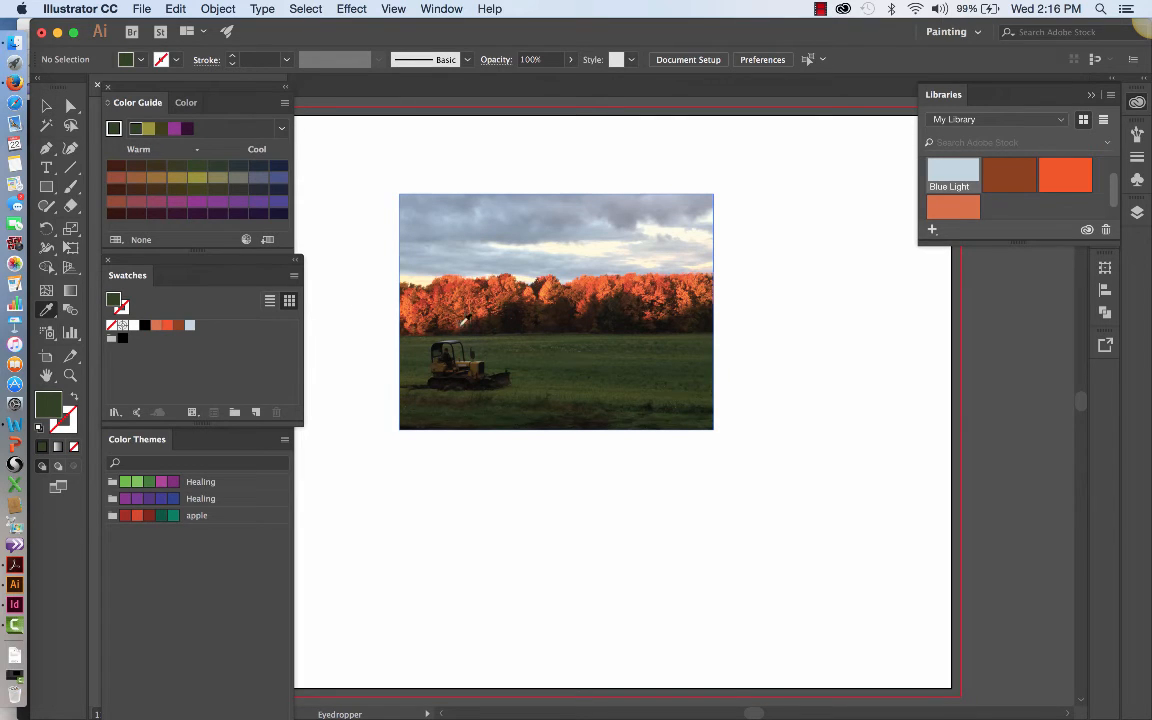
pyautogui.click(283, 133)
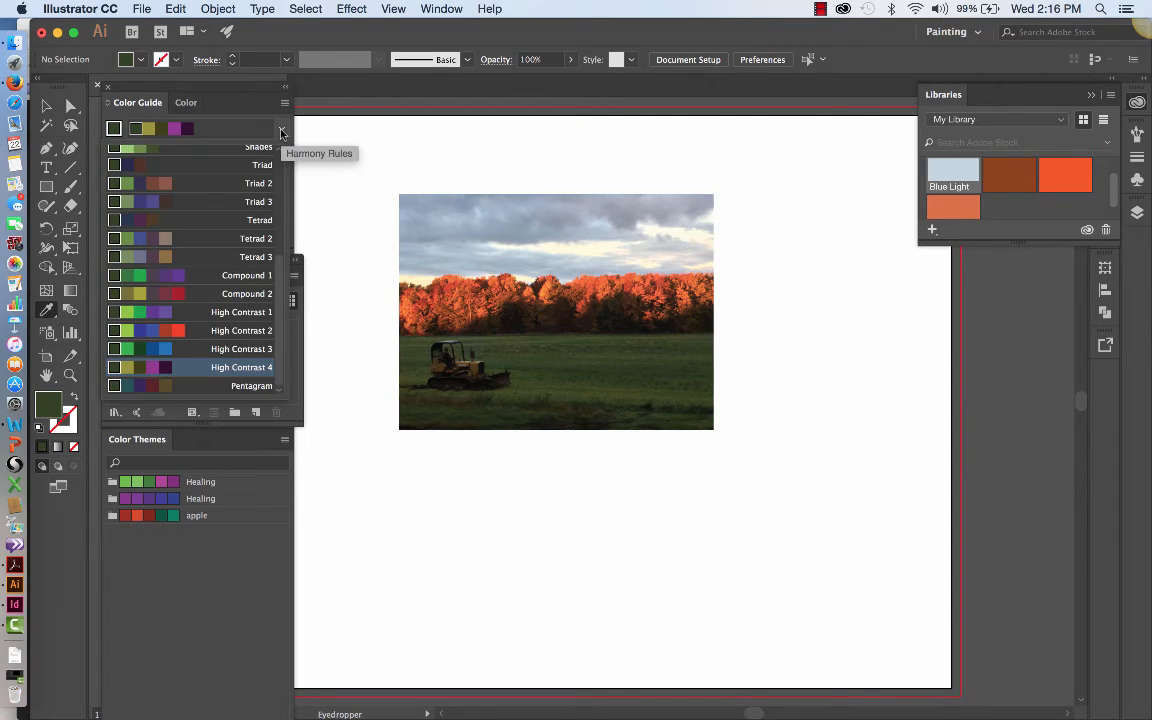
pyautogui.click(168, 526)
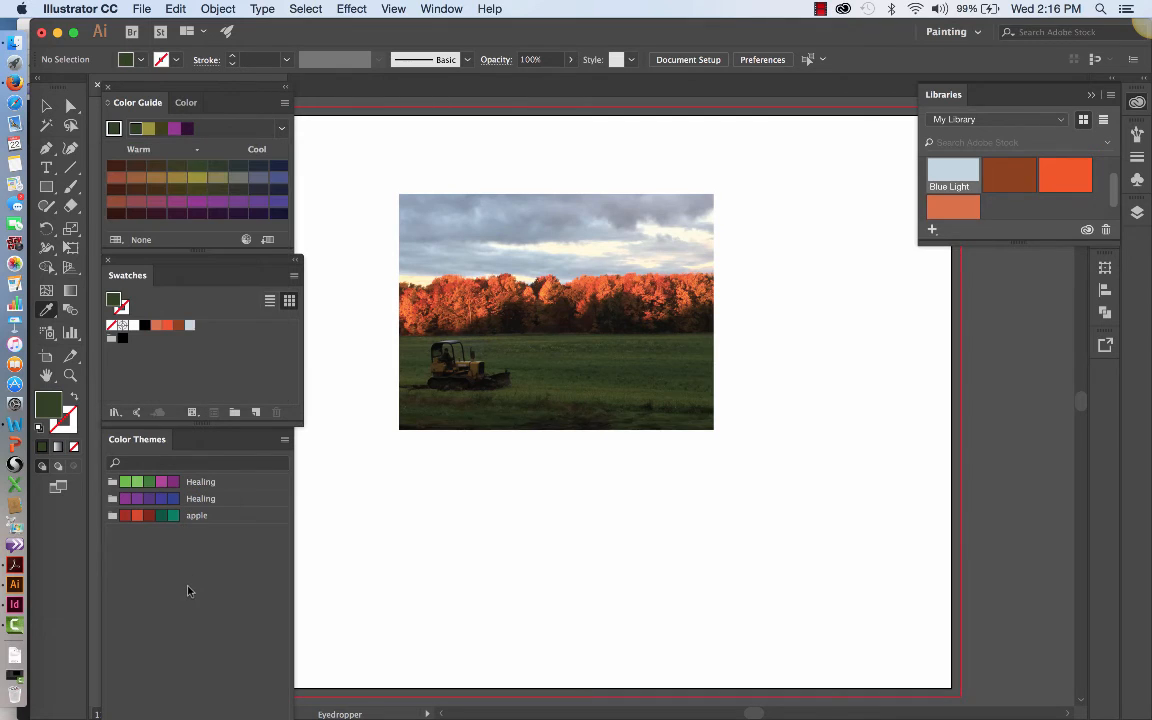
pyautogui.click(294, 277)
pyautogui.click(318, 277)
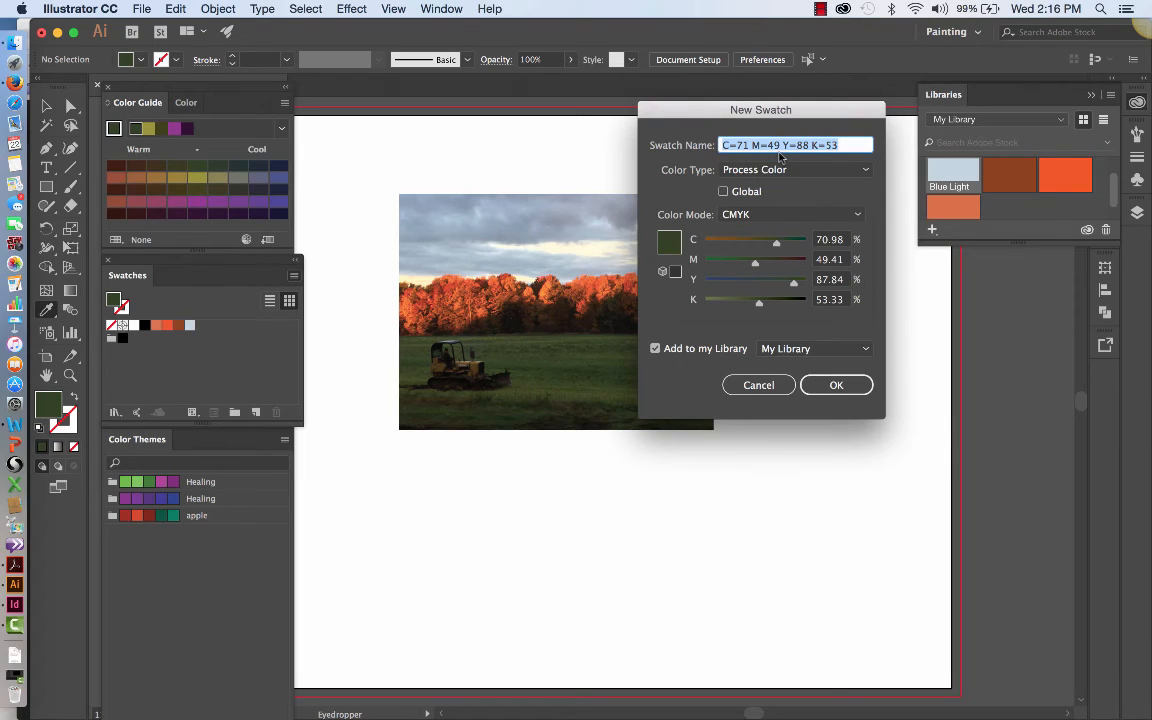
pyautogui.write('Dark')
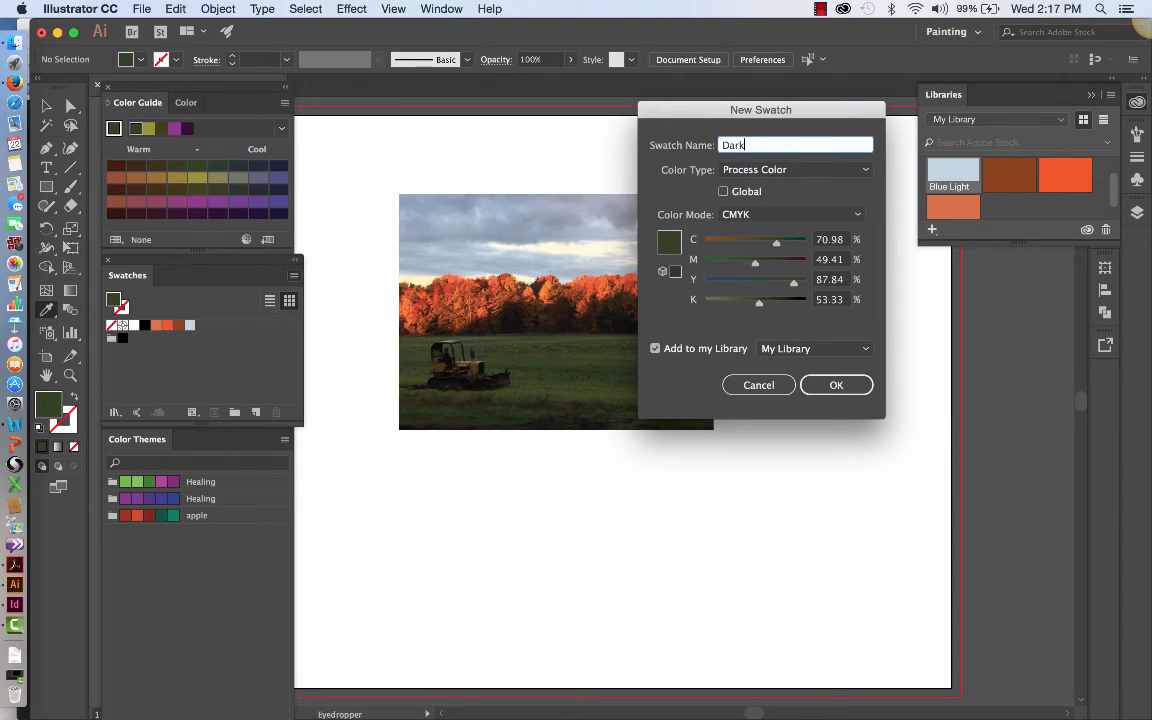
pyautogui.write(' Green')
pyautogui.click(838, 385)
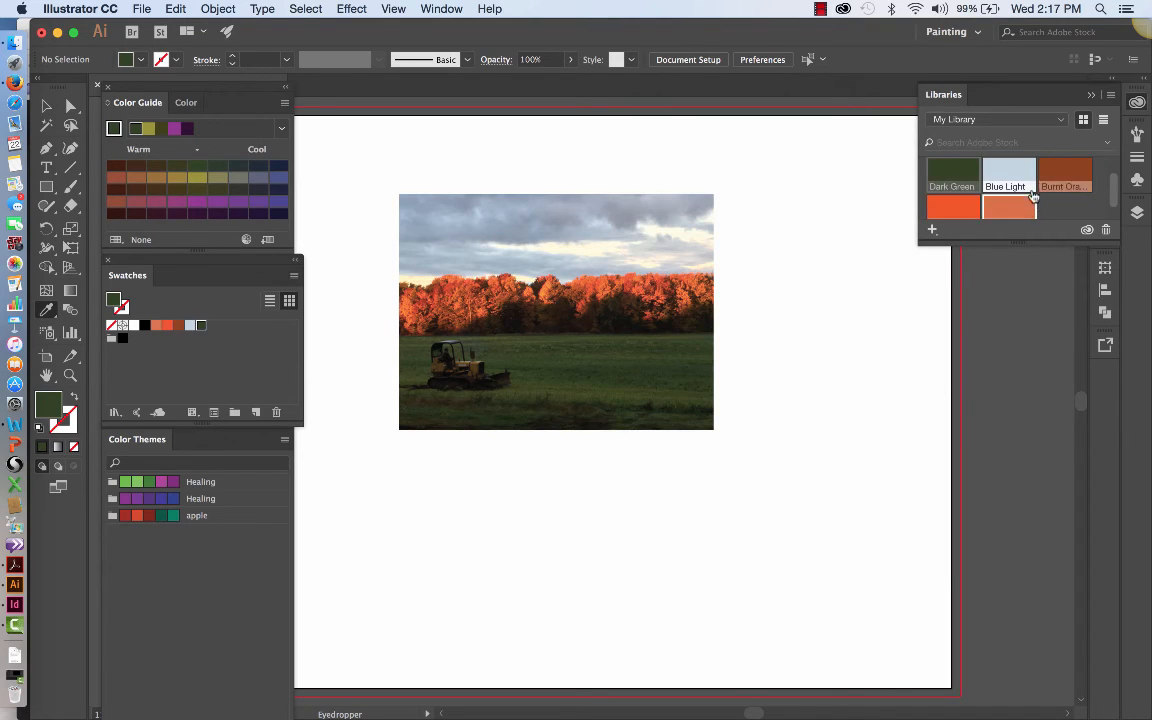
# Step: Show the items of My Library as a list and look through its saved color swatches
pyautogui.click(1062, 120)
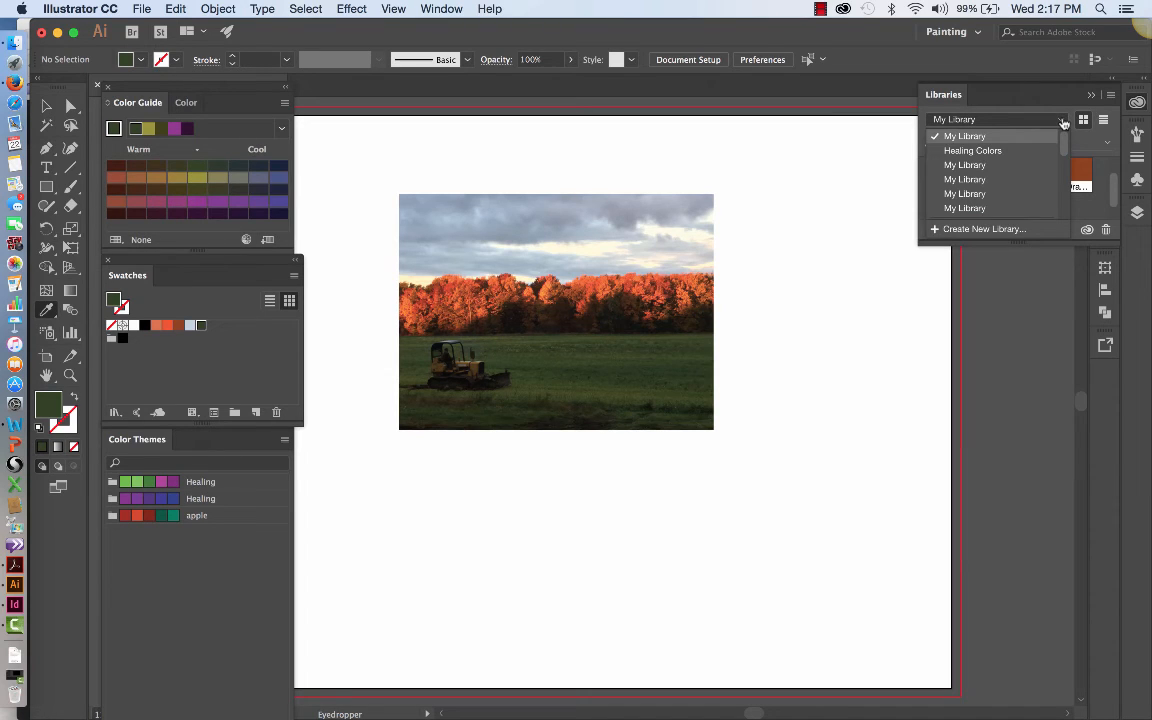
pyautogui.click(985, 135)
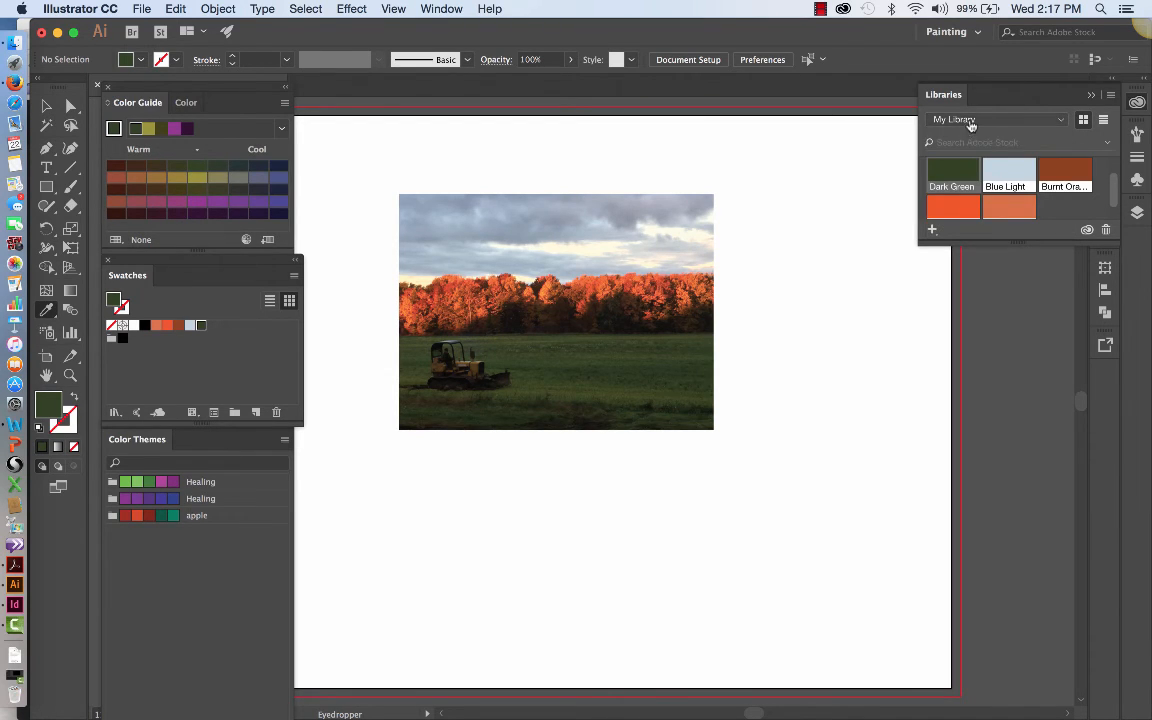
pyautogui.click(974, 119)
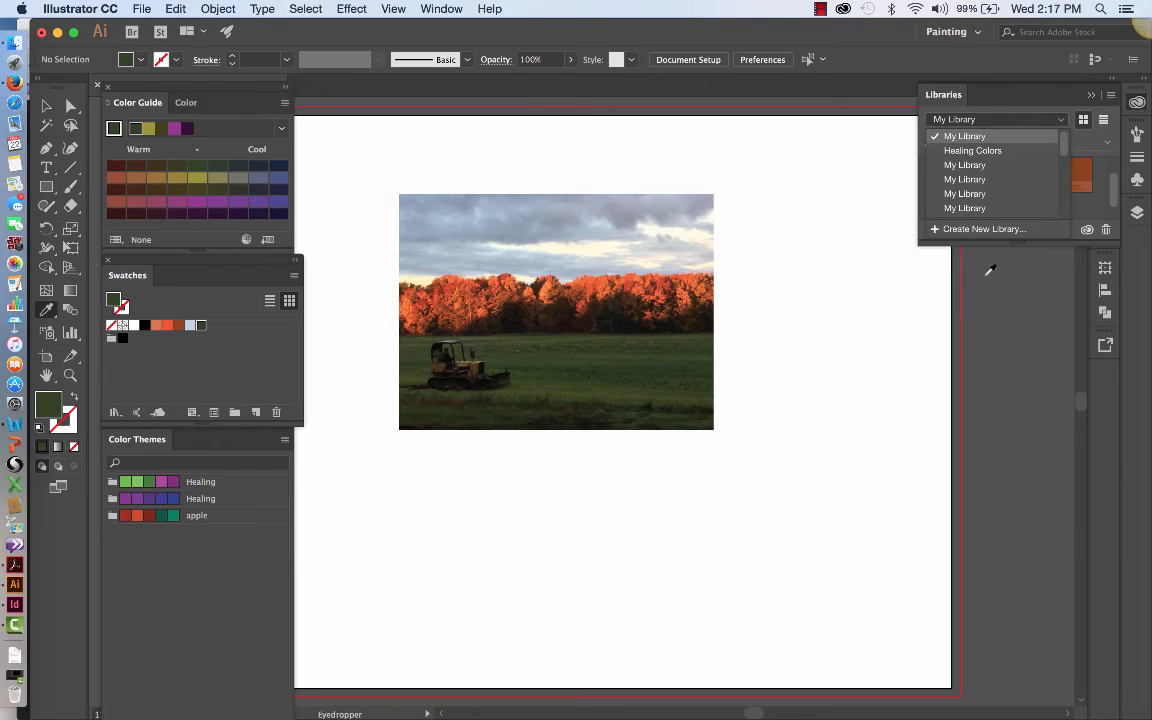
pyautogui.click(1104, 120)
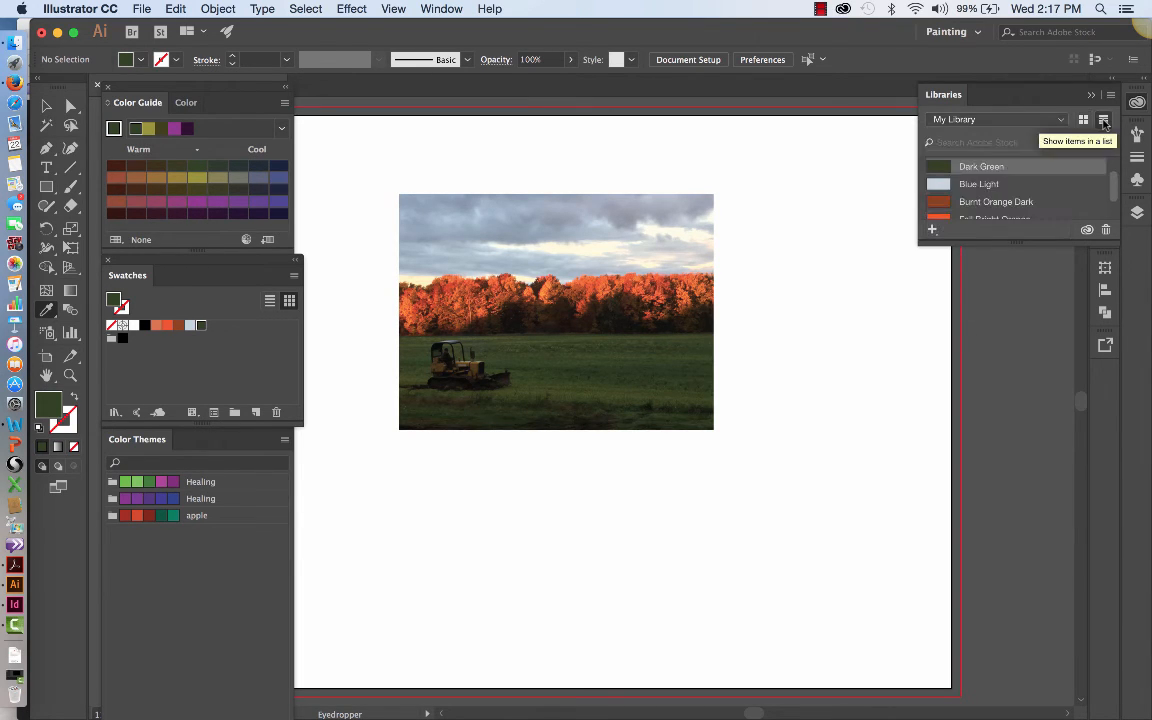
pyautogui.scroll(-2, 1049, 170)
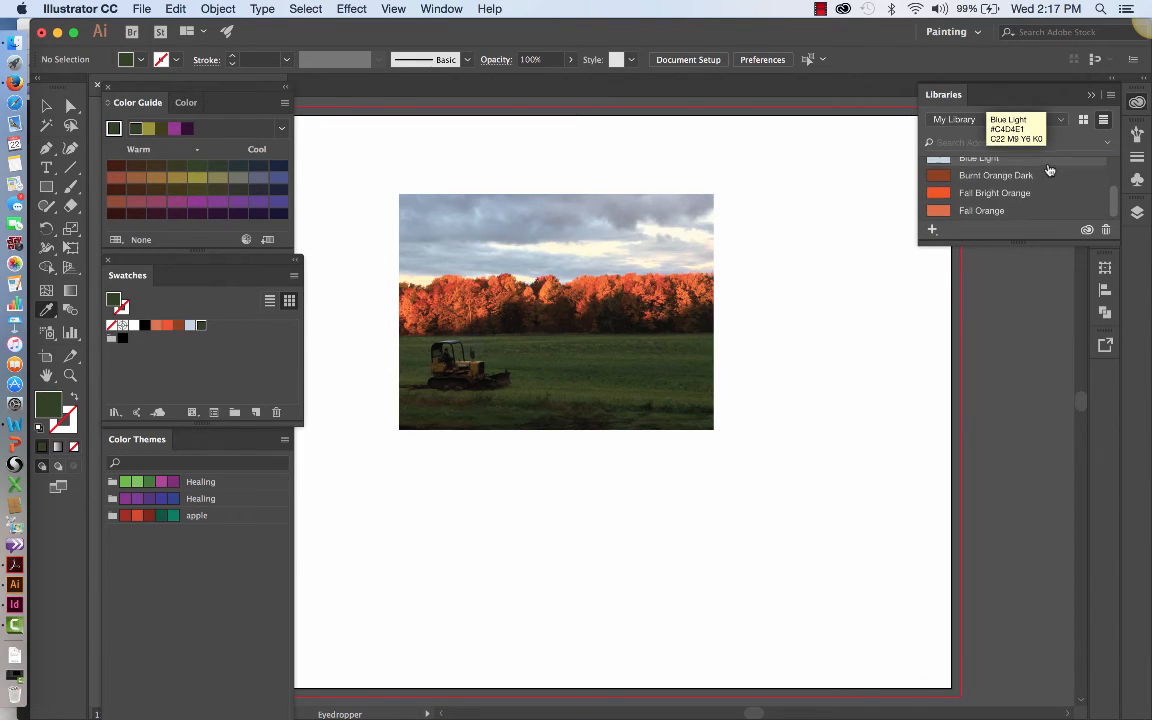
pyautogui.scroll(2, 1049, 170)
pyautogui.scroll(-2, 1046, 170)
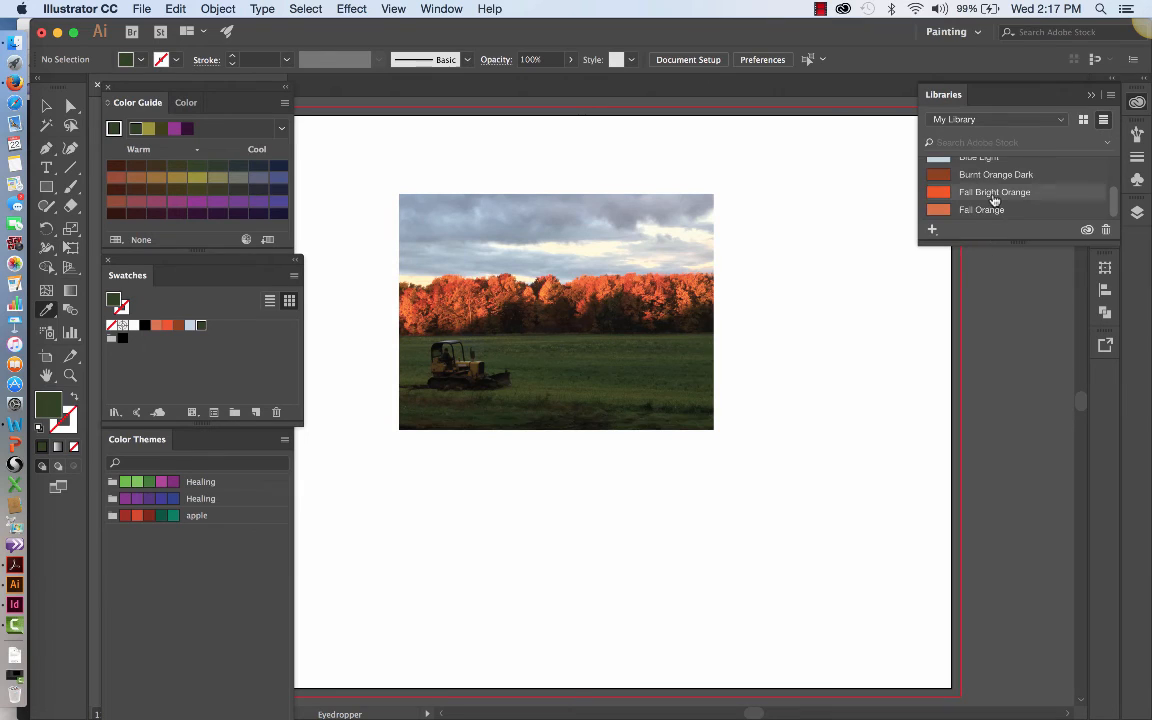
pyautogui.scroll(2, 994, 200)
pyautogui.scroll(-2, 995, 195)
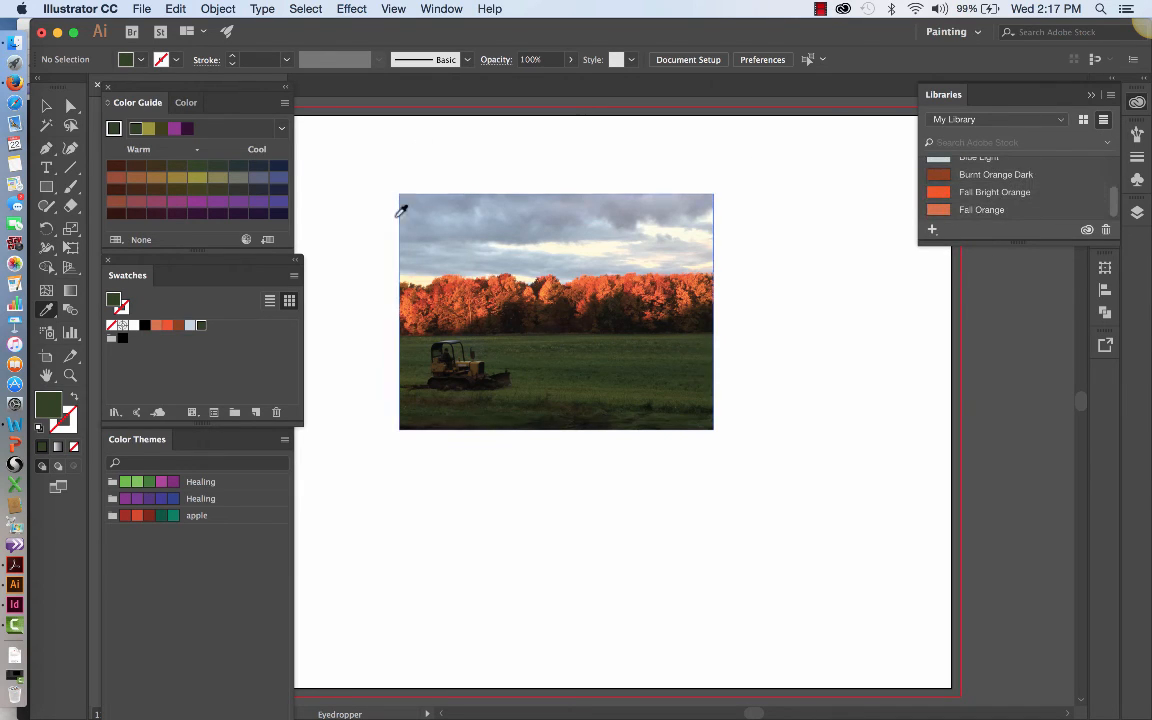
# Step: Move the landscape photo a short distance to the right on the artboard and leave it deselected
pyautogui.click(46, 105)
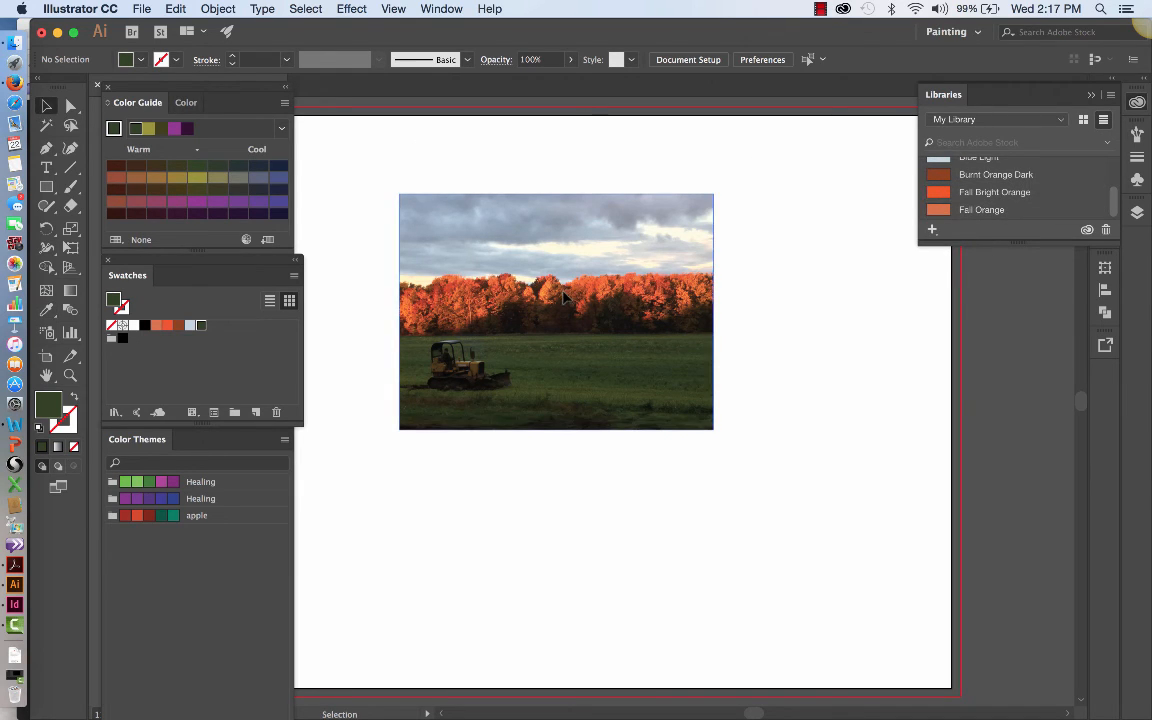
pyautogui.moveTo(563, 296); pyautogui.dragTo(606, 296)
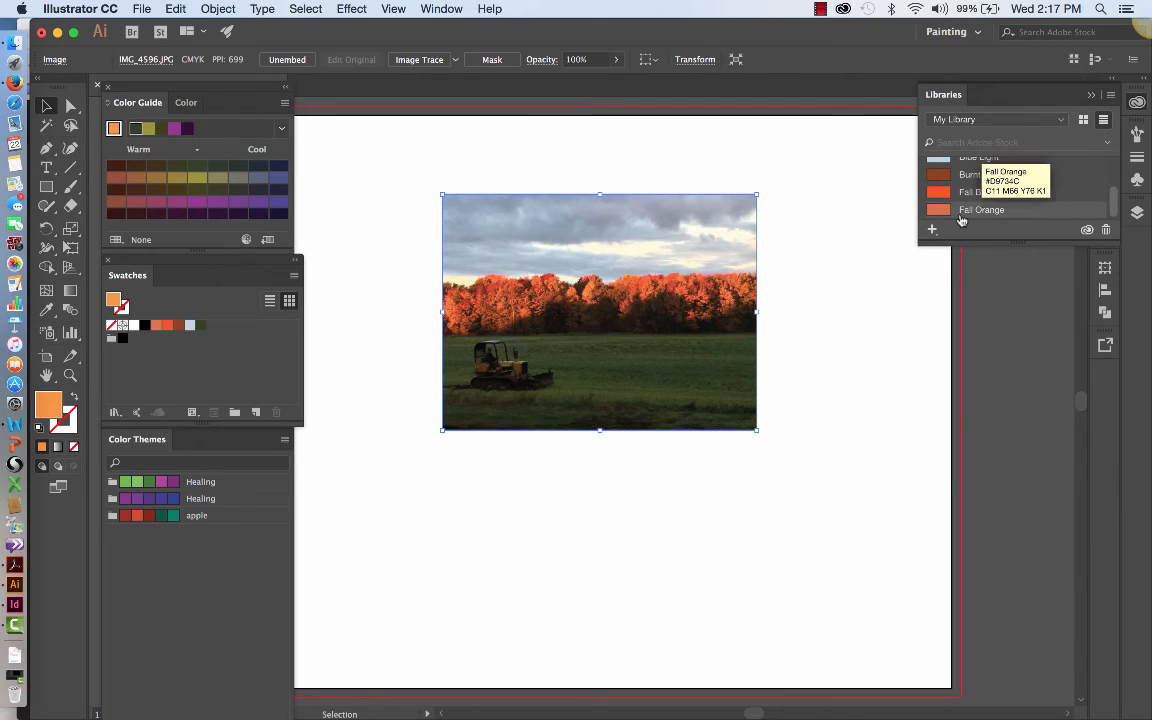
pyautogui.click(282, 131)
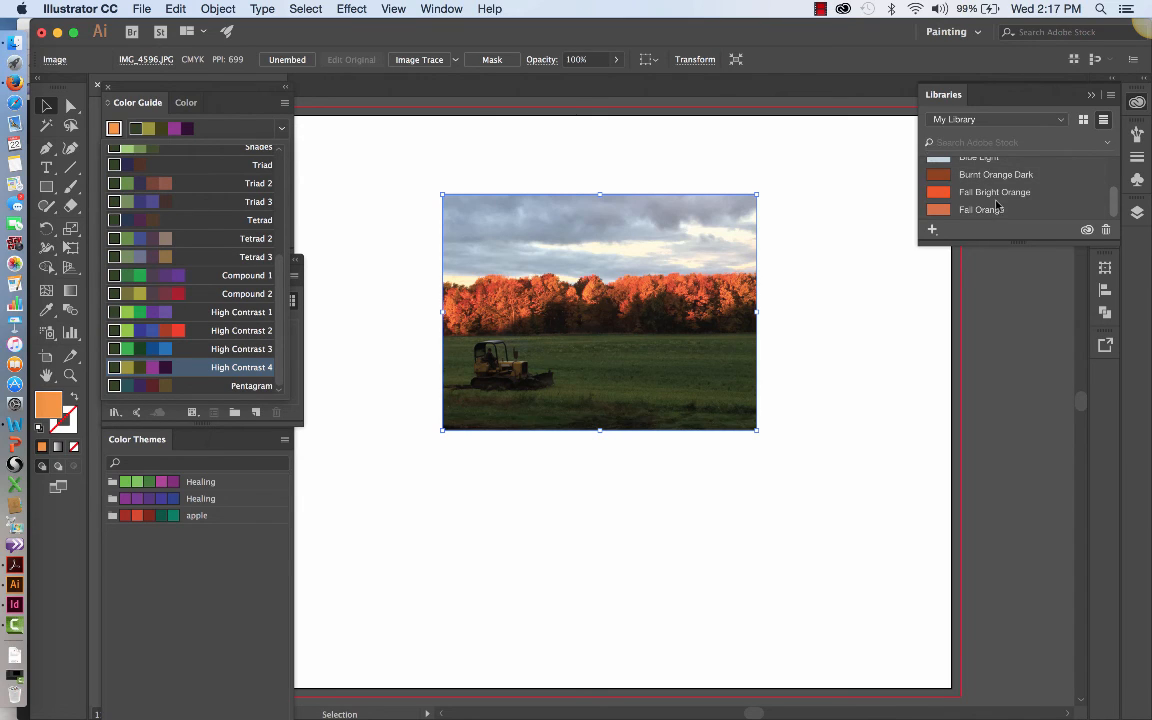
pyautogui.click(178, 630)
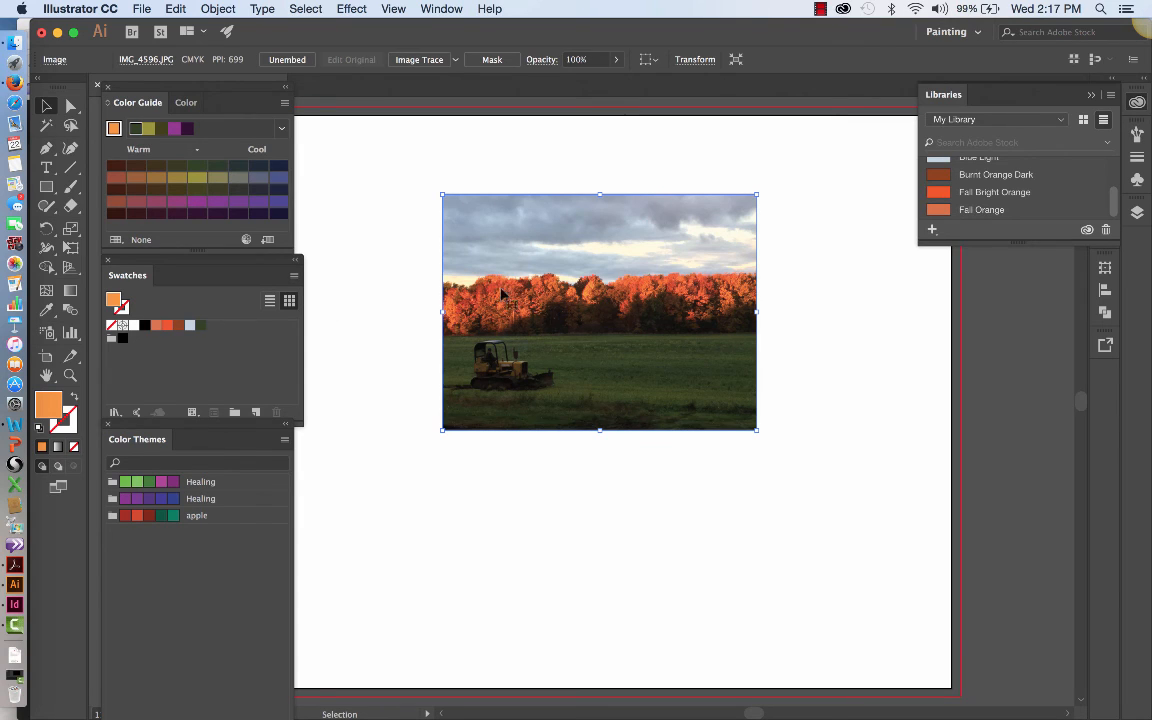
pyautogui.click(415, 457)
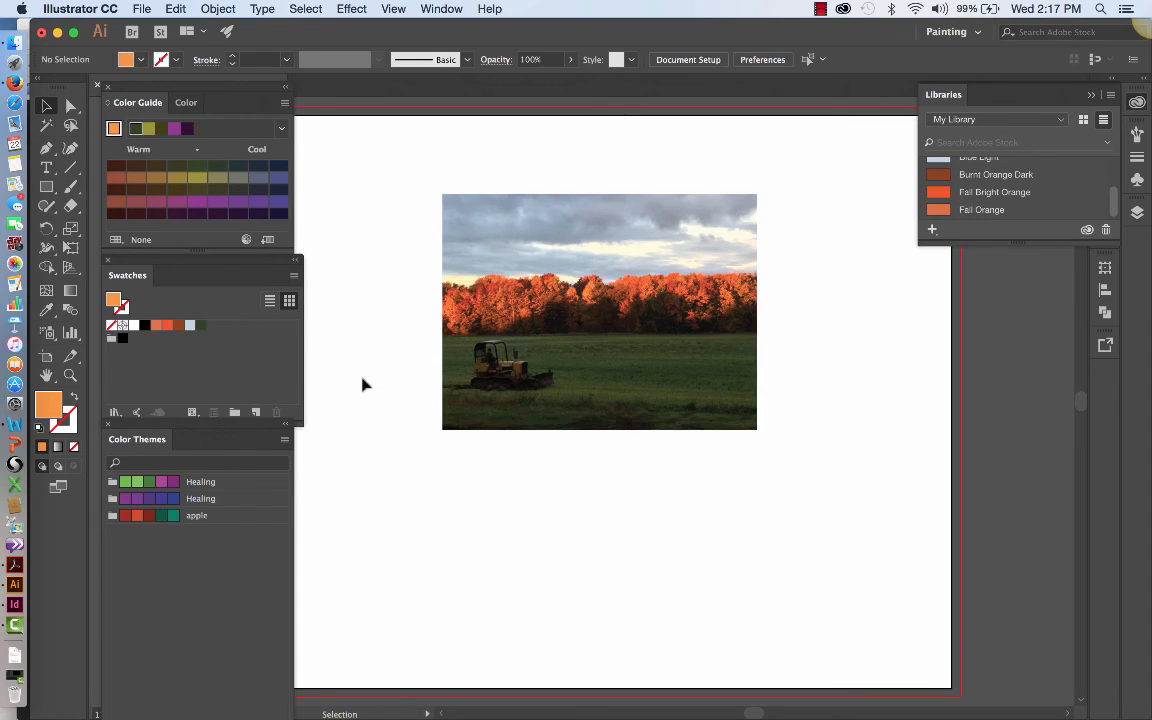
# Step: Draw an orange rectangle about 3.48 in wide and 8.63 in tall from the artboard's top edge to the bottom bleed, overlapping the photo's left part
pyautogui.click(46, 186)
pyautogui.moveTo(309, 108); pyautogui.dragTo(544, 486)
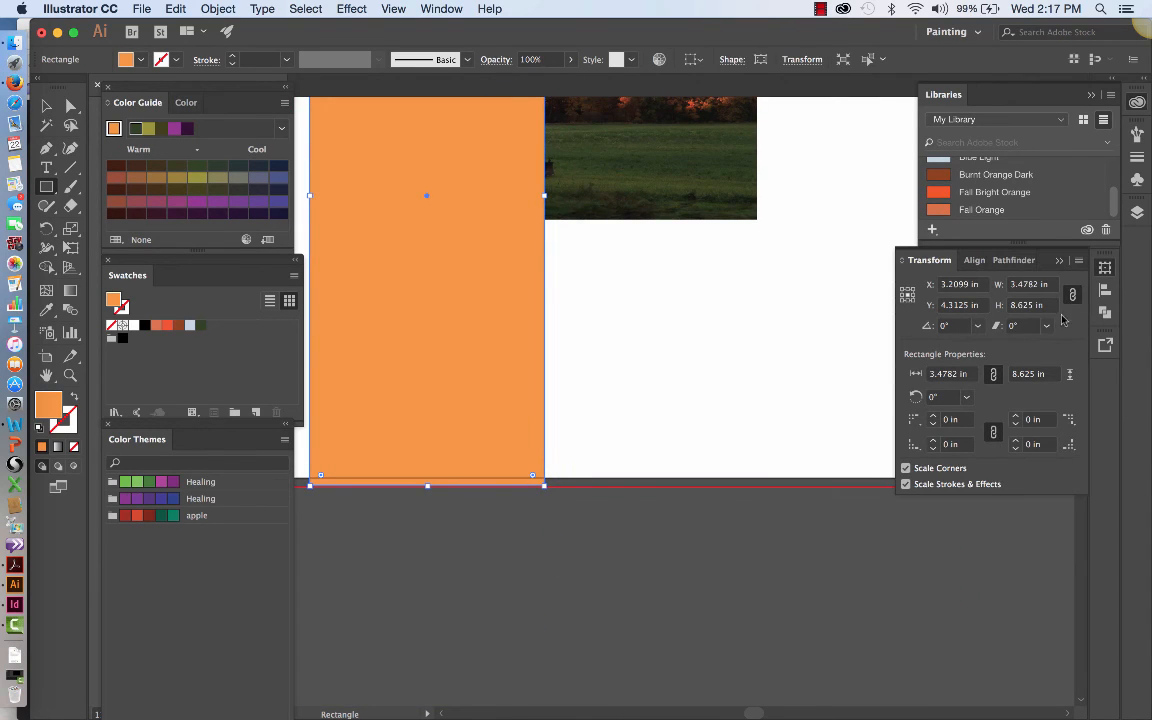
pyautogui.press('super+0')
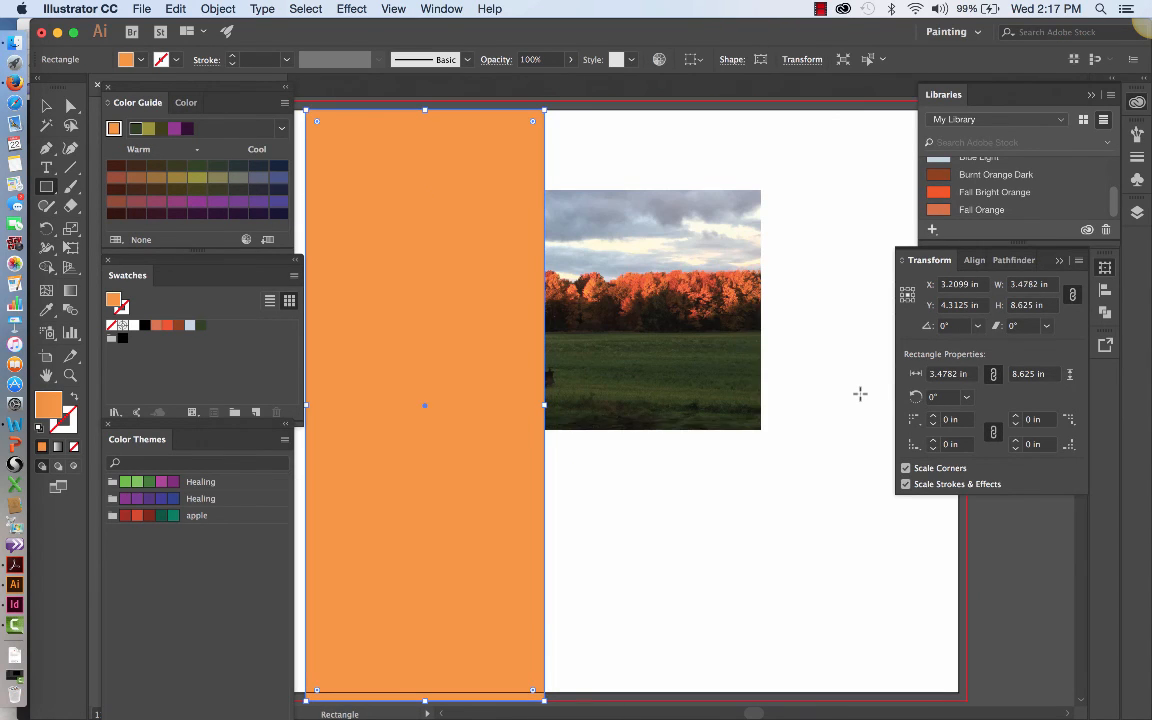
# Step: Send the orange rectangle to the back, behind the landscape photo, and deselect it
pyautogui.click(226, 9)
pyautogui.moveTo(212, 43)
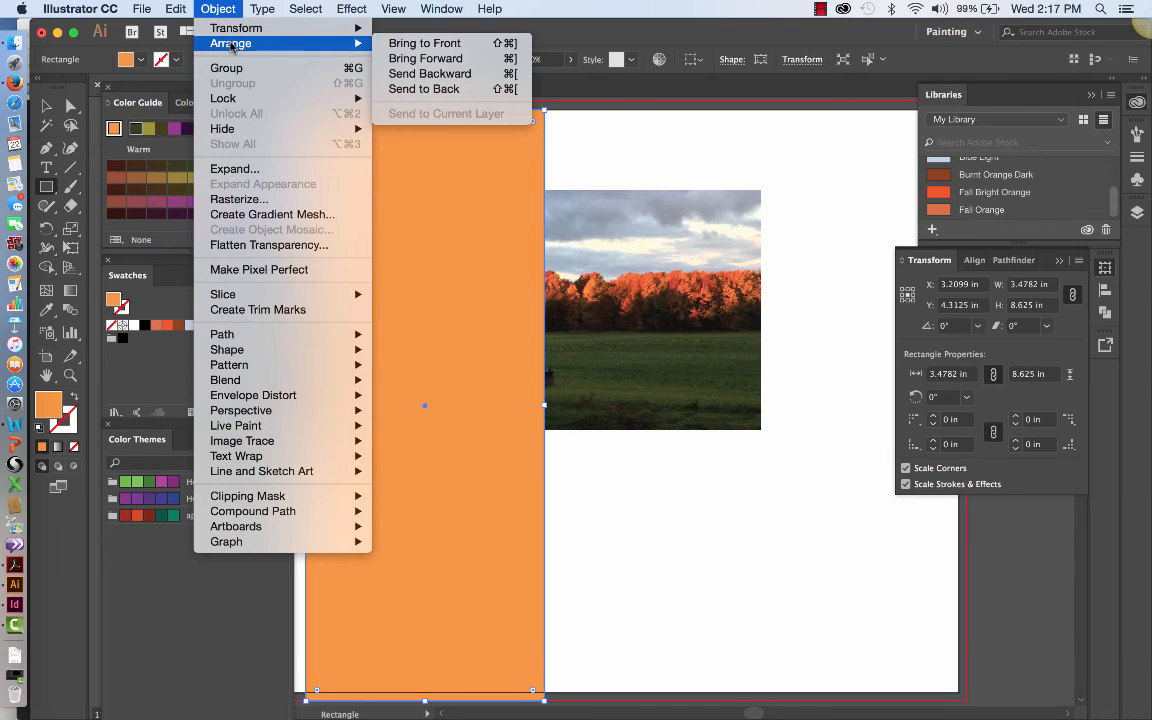
pyautogui.click(424, 89)
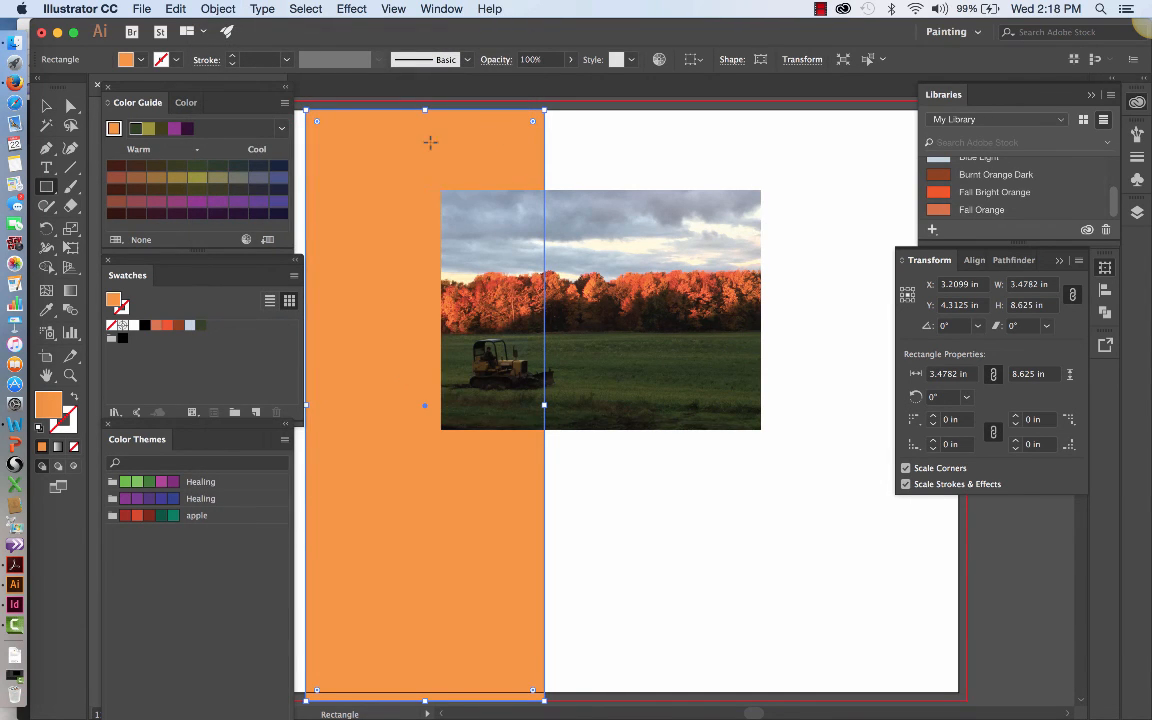
pyautogui.press('v')
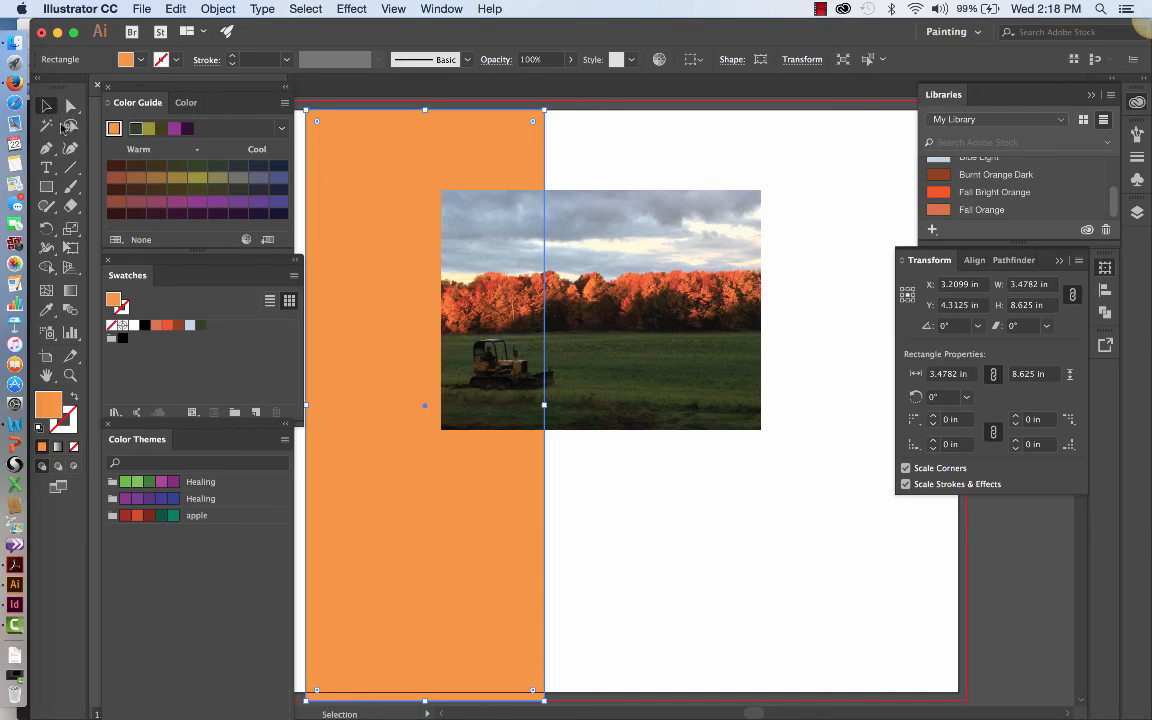
pyautogui.click(672, 553)
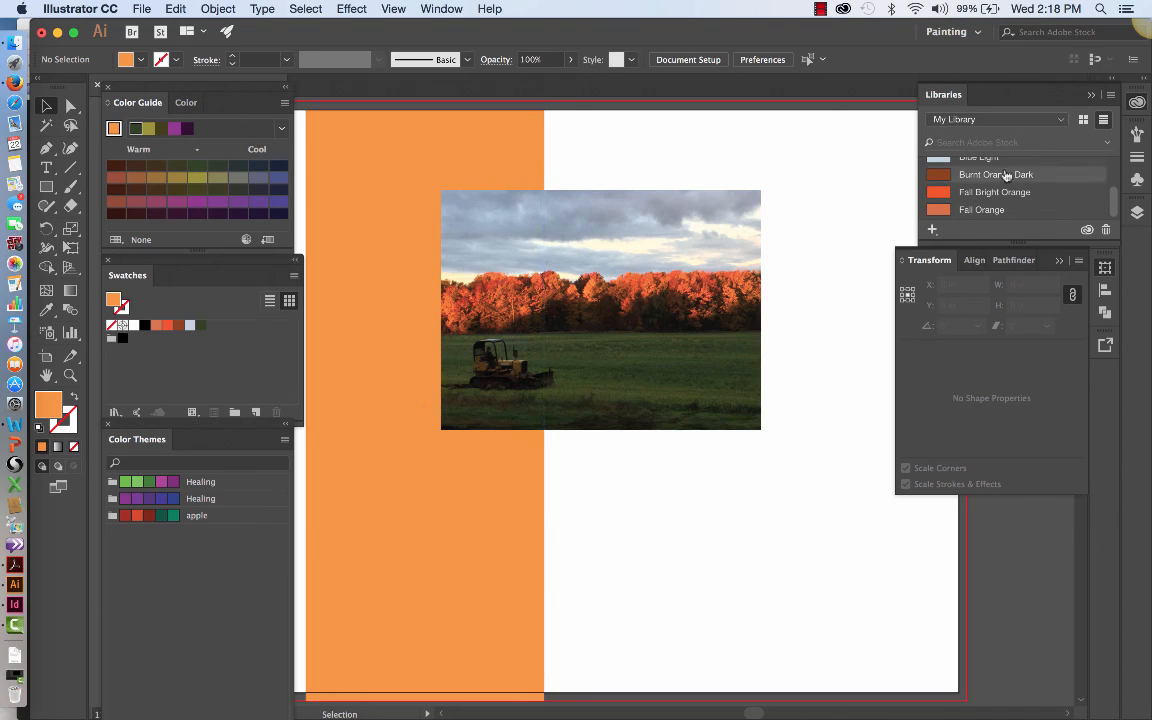
pyautogui.scroll(2, 995, 181)
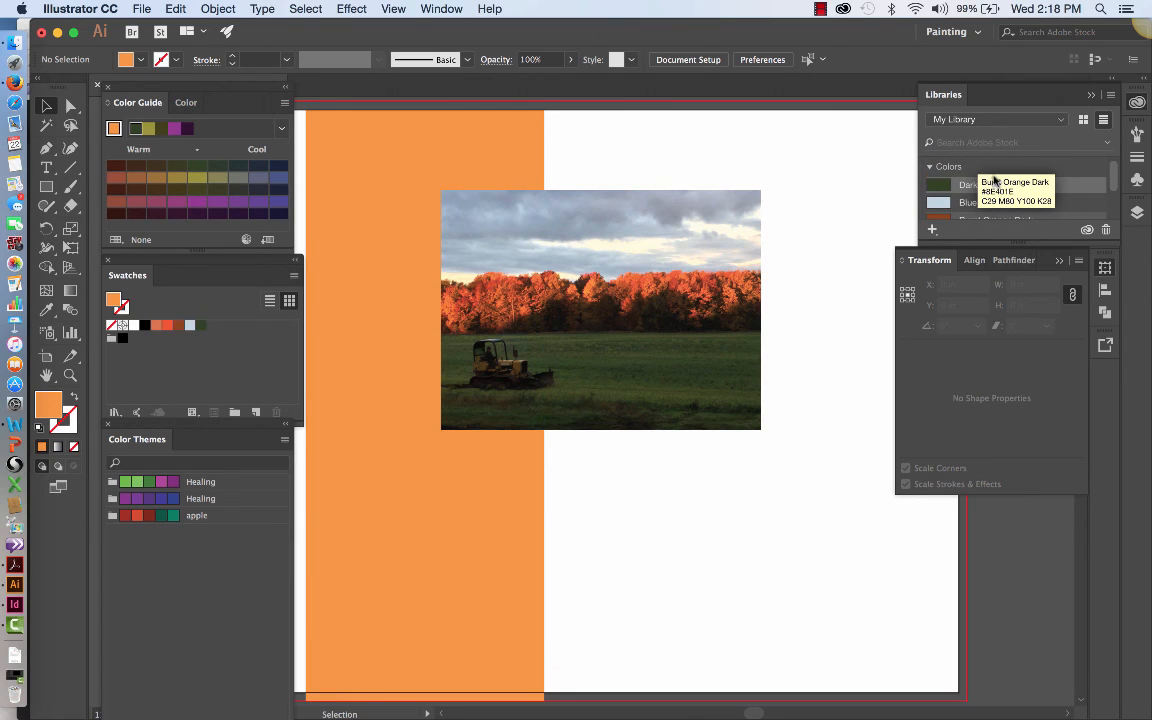
pyautogui.scroll(-2, 995, 185)
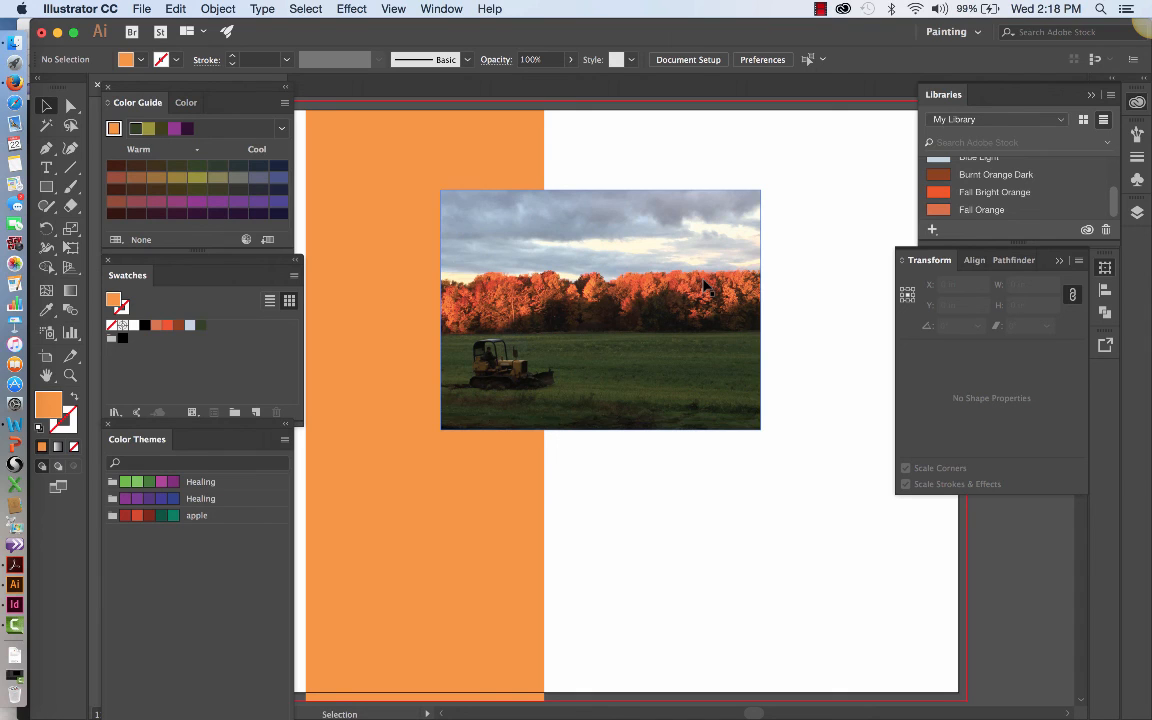
pyautogui.click(820, 9)
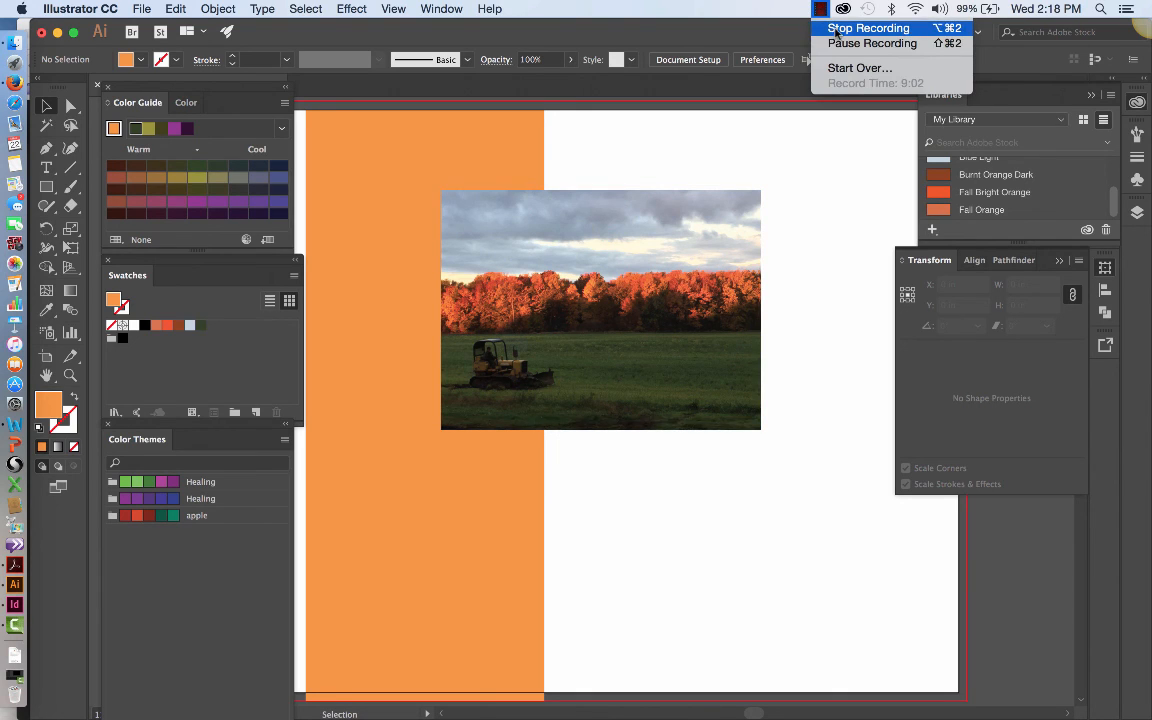